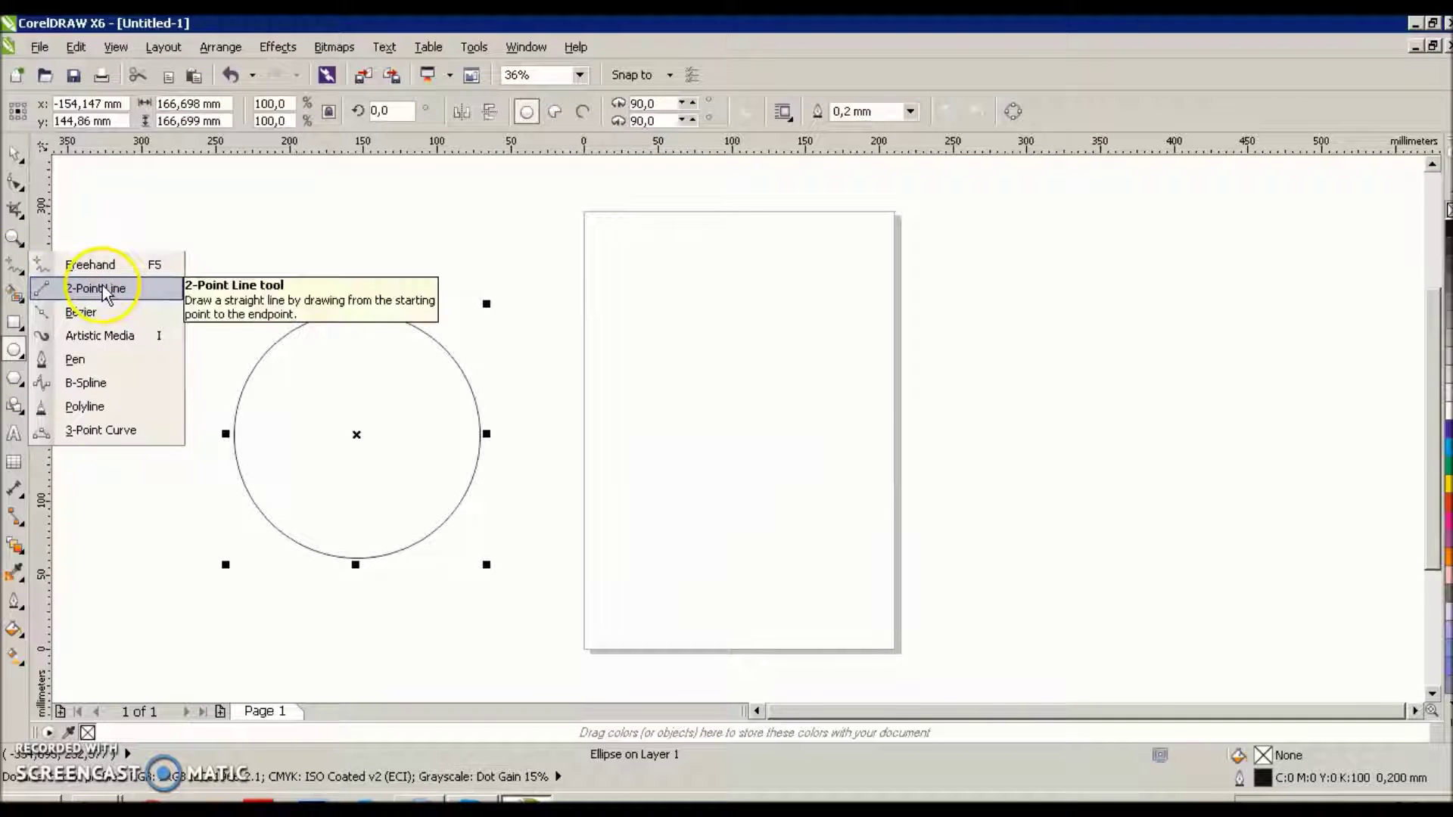
Draw an open S-shaped curve about 247 mm wide and 198 mm high across the page with the Pen tool
{"action": "left_click", "coordinate": [95, 359]}
{"action": "left_click", "coordinate": [565, 377]}
{"action": "left_click_drag", "start_coordinate": [885, 316], "coordinate": [904, 378]}
{"action": "left_click_drag", "start_coordinate": [880, 465], "coordinate": [862, 609]}
{"action": "left_click", "coordinate": [865, 577]}
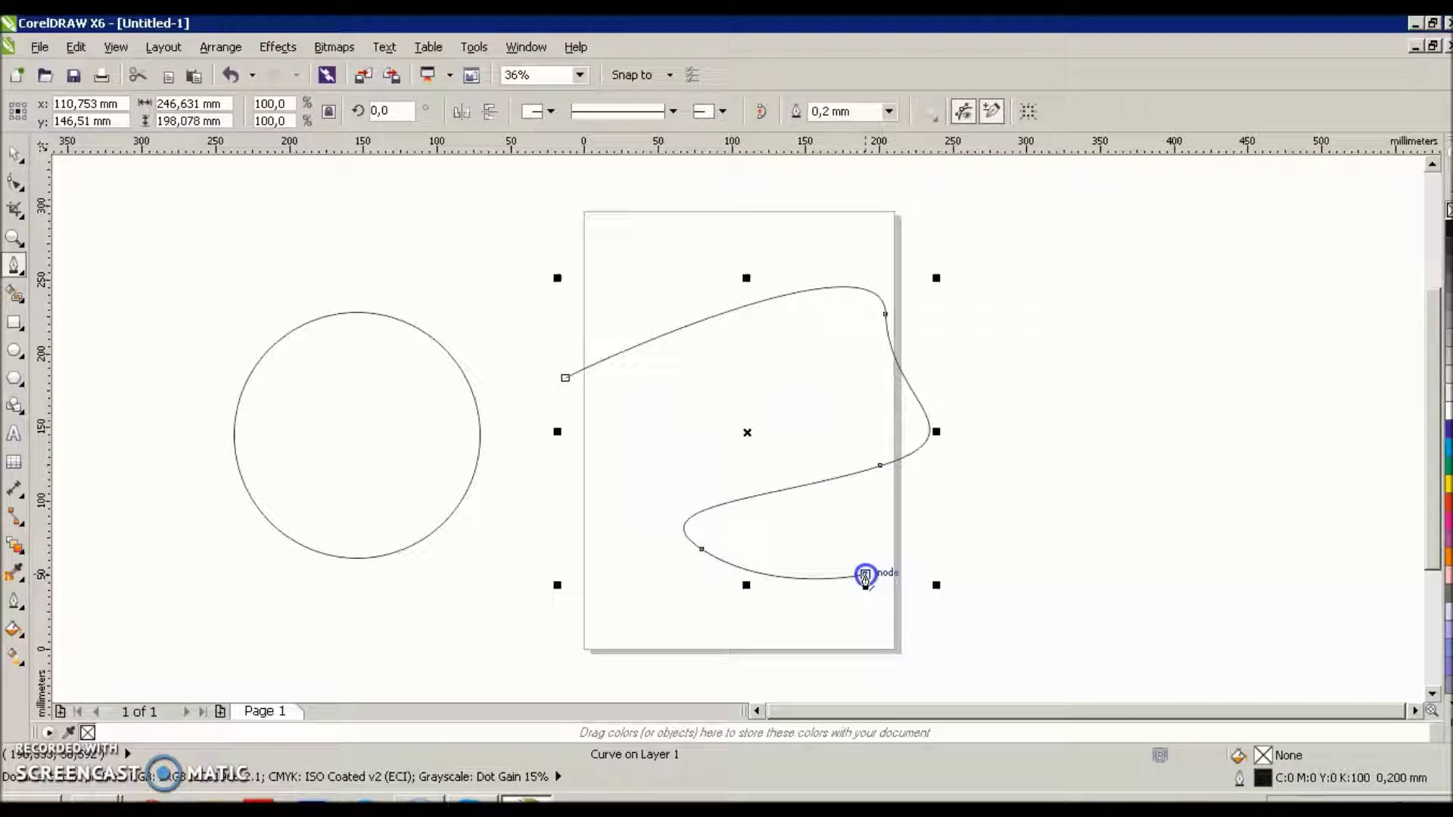
{"action": "left_click", "coordinate": [673, 111]}
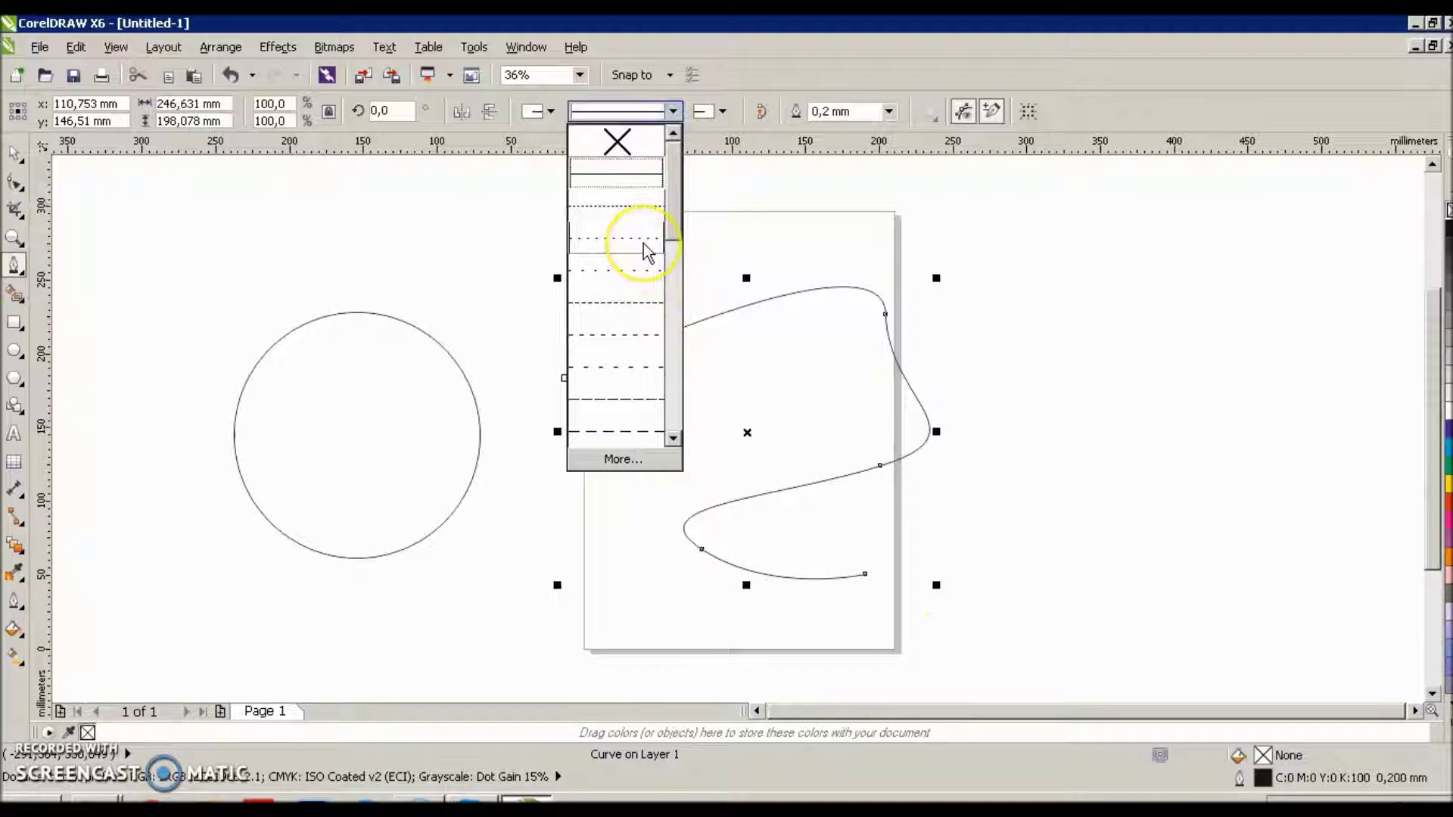
Move the circle up and to the left, centring it at about x -180 mm, y 159 mm
{"action": "left_click", "coordinate": [13, 151]}
{"action": "left_click", "coordinate": [431, 398]}
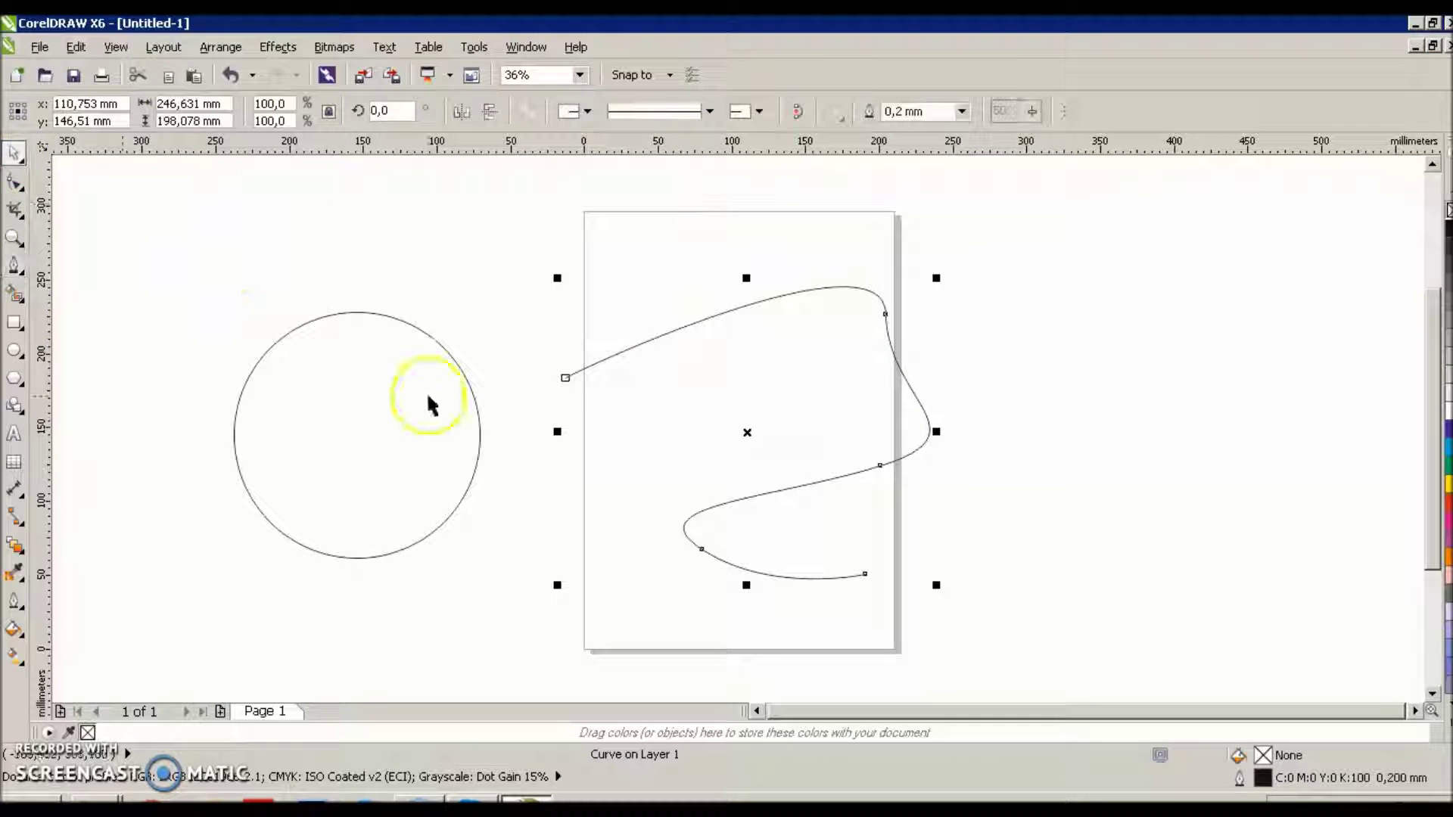
{"action": "left_click_drag", "start_coordinate": [409, 393], "coordinate": [370, 372]}
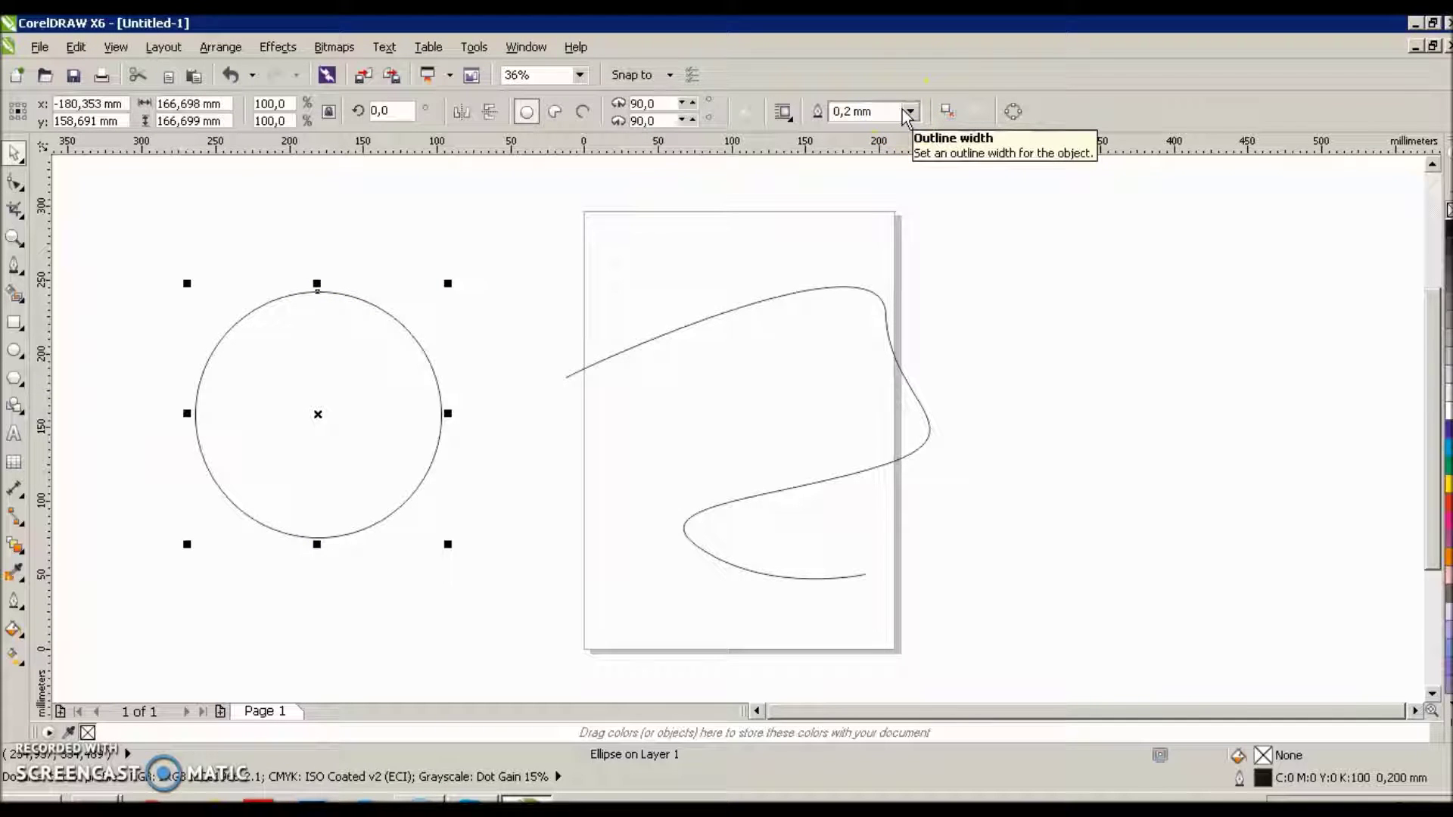
In the circle's Outline Pen settings, choose a custom green outline colour of C75 M0 Y80 K0
{"action": "left_click", "coordinate": [13, 602]}
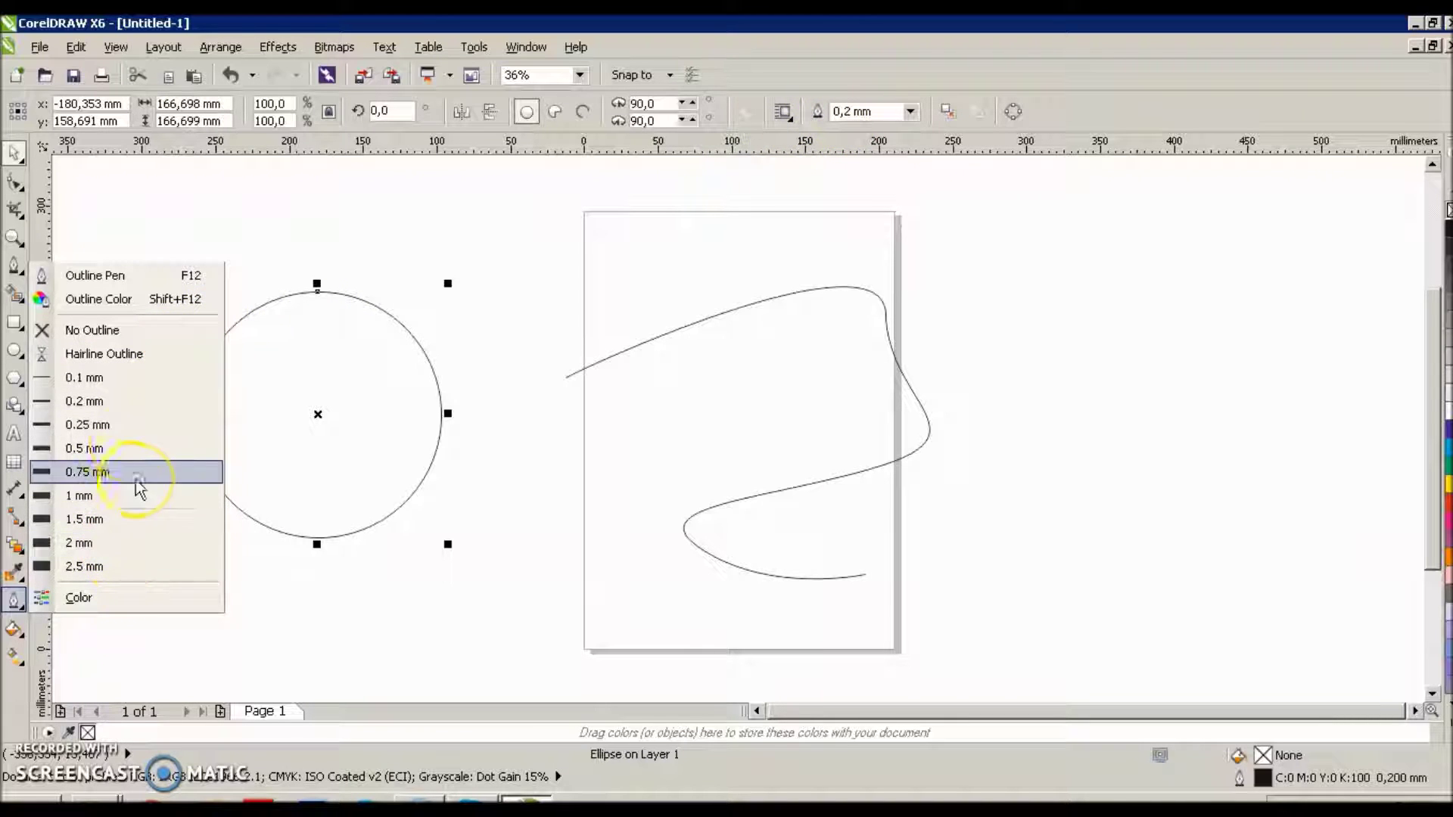
{"action": "left_click", "coordinate": [103, 283]}
{"action": "left_click", "coordinate": [638, 243]}
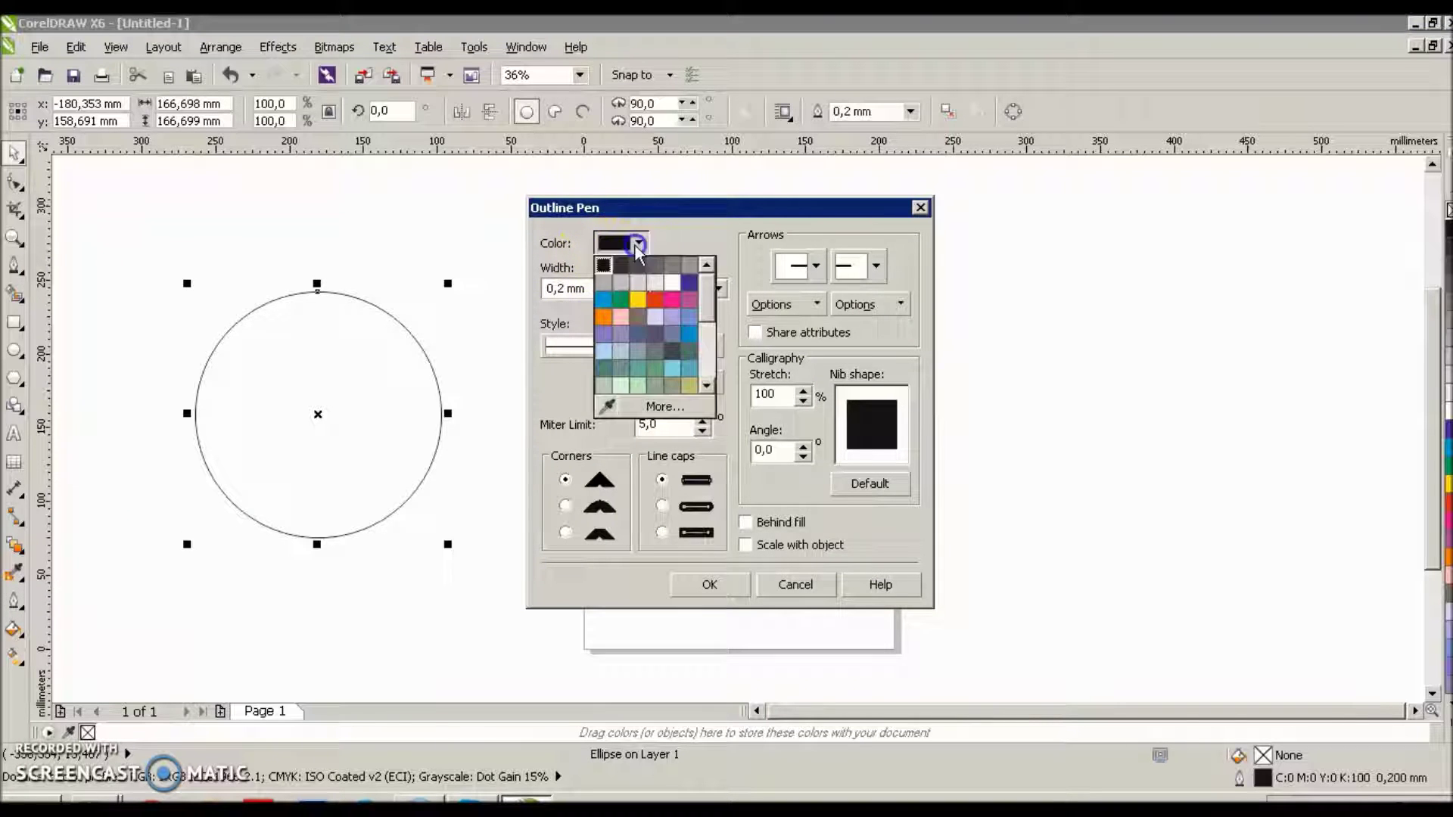
{"action": "left_click", "coordinate": [657, 408]}
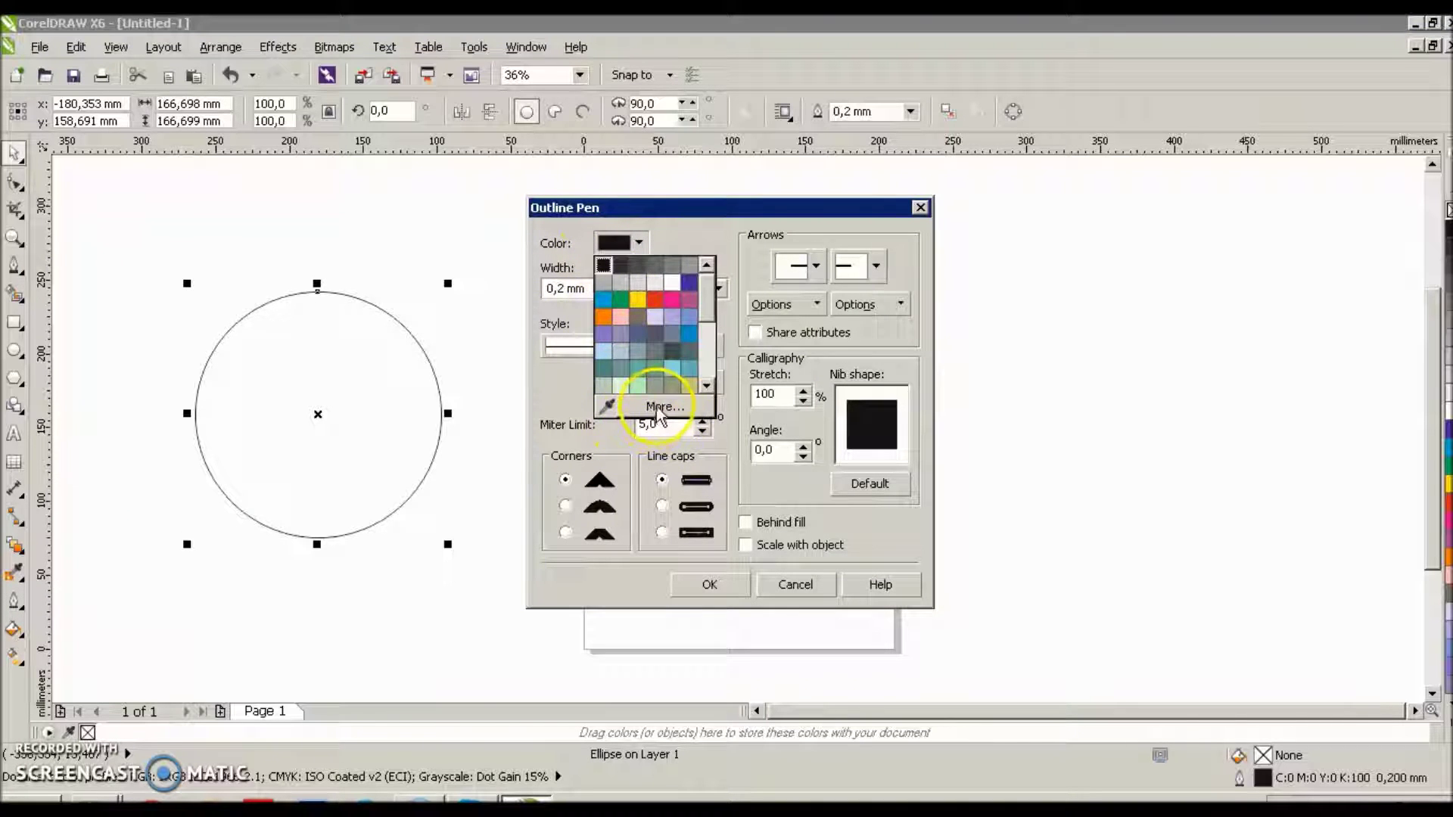
{"action": "left_click", "coordinate": [1121, 426]}
{"action": "left_click", "coordinate": [1131, 369]}
{"action": "mouse_move", "coordinate": [1158, 454]}
{"action": "left_mouse_down"}
{"action": "mouse_move", "coordinate": [1166, 514]}
{"action": "mouse_move", "coordinate": [1159, 467]}
{"action": "left_mouse_up"}
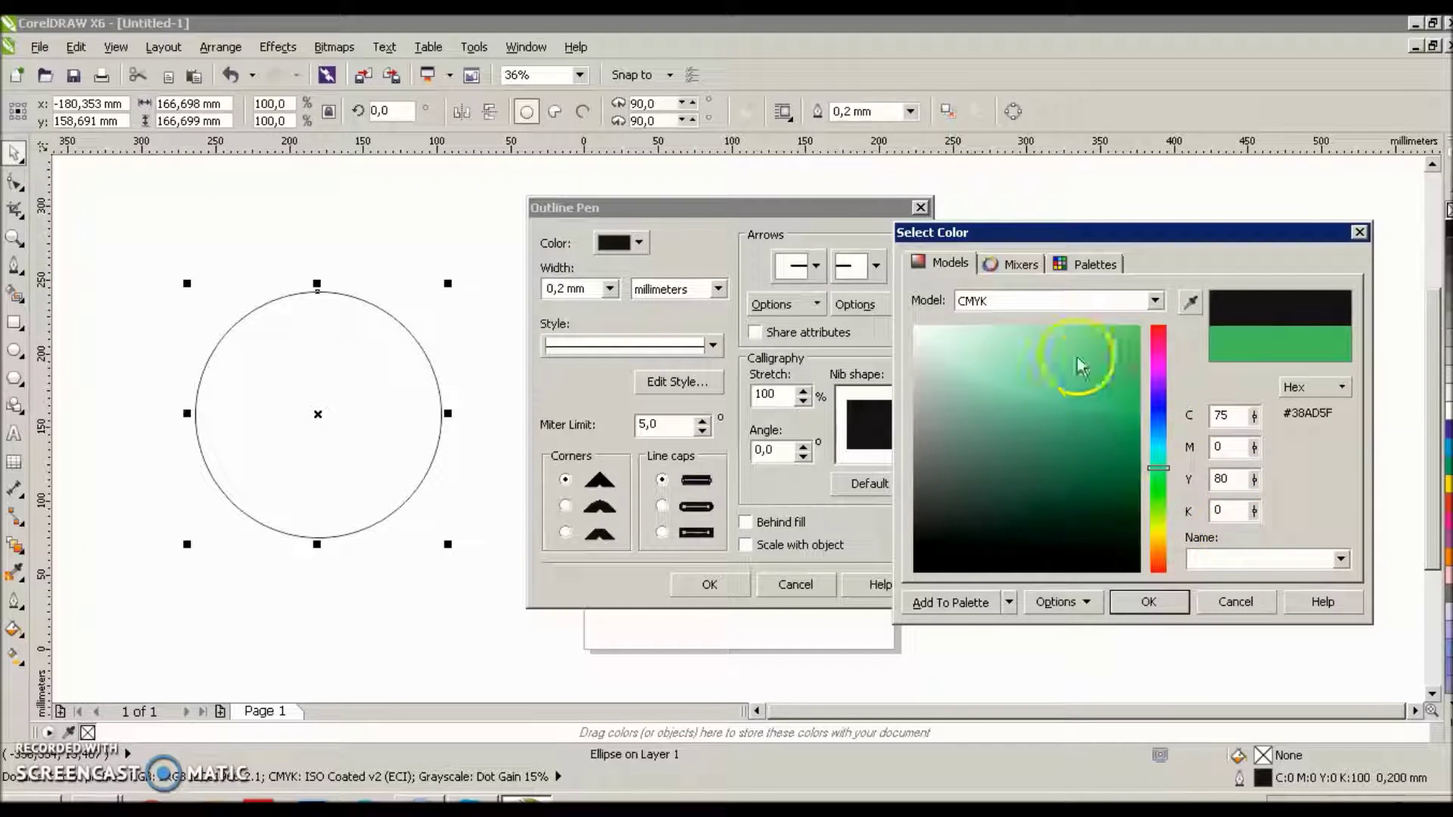
{"action": "left_click", "coordinate": [1017, 265]}
{"action": "left_click", "coordinate": [1097, 264]}
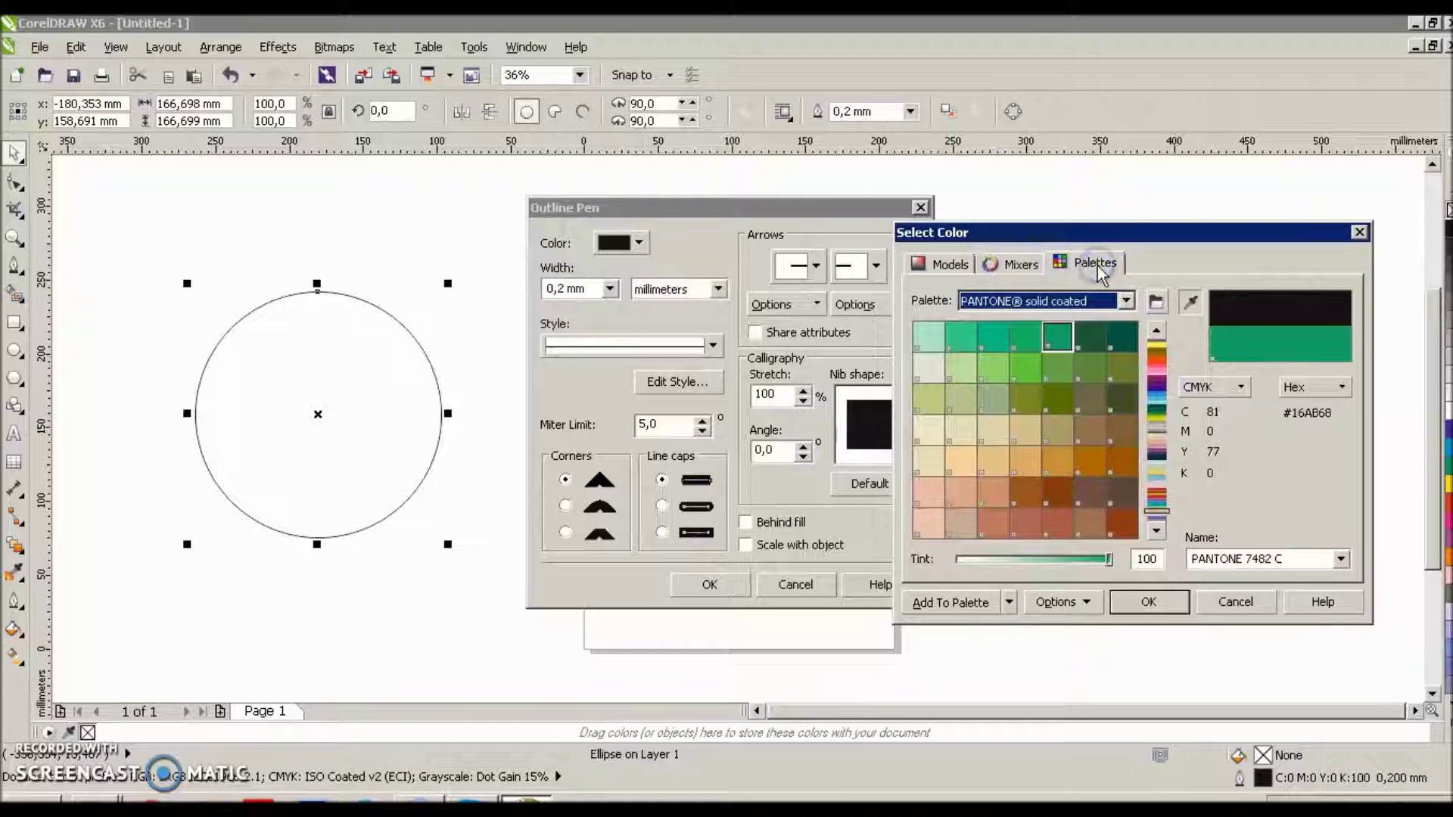
{"action": "left_click", "coordinate": [949, 263]}
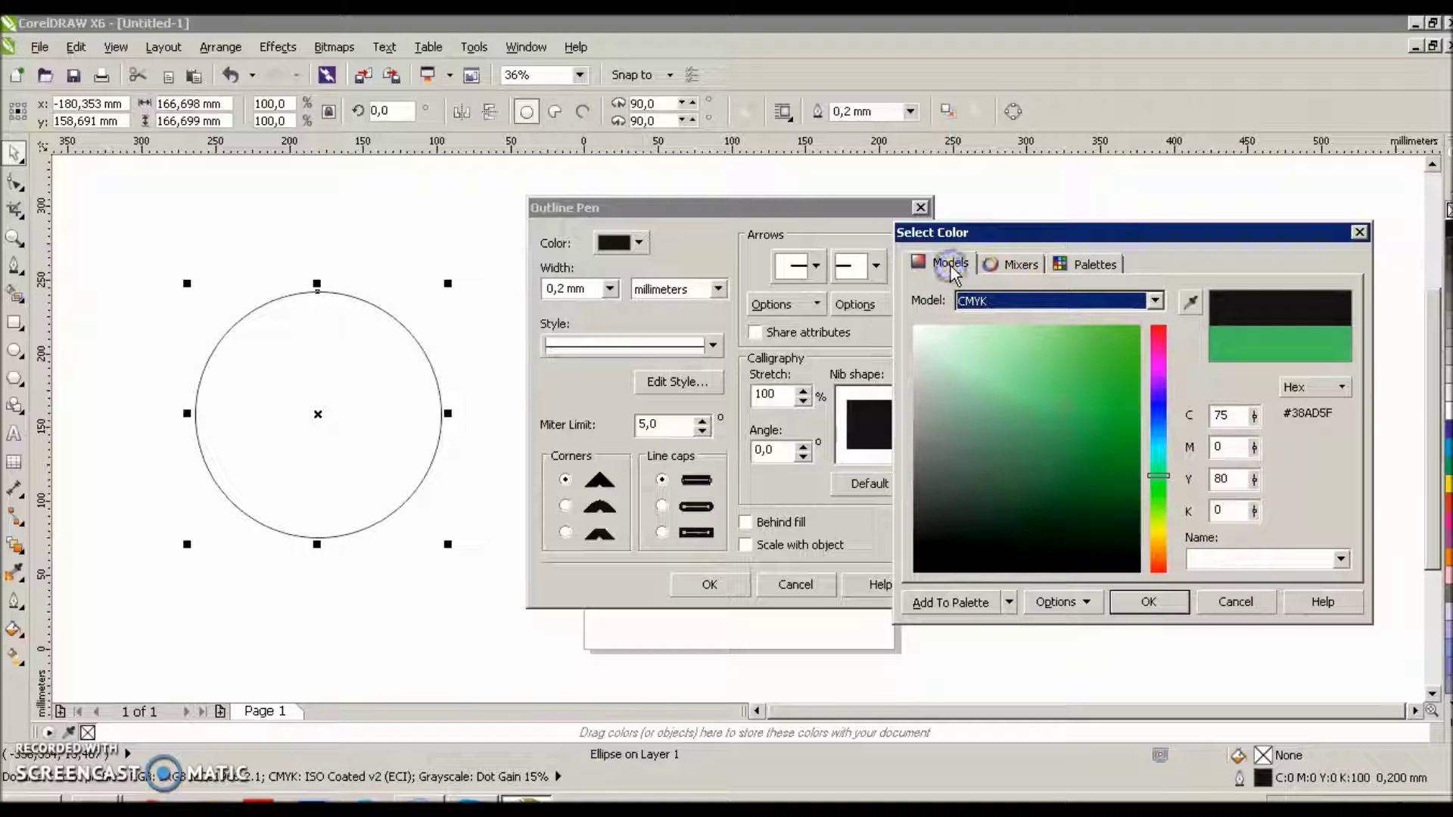
{"action": "left_click", "coordinate": [1148, 602]}
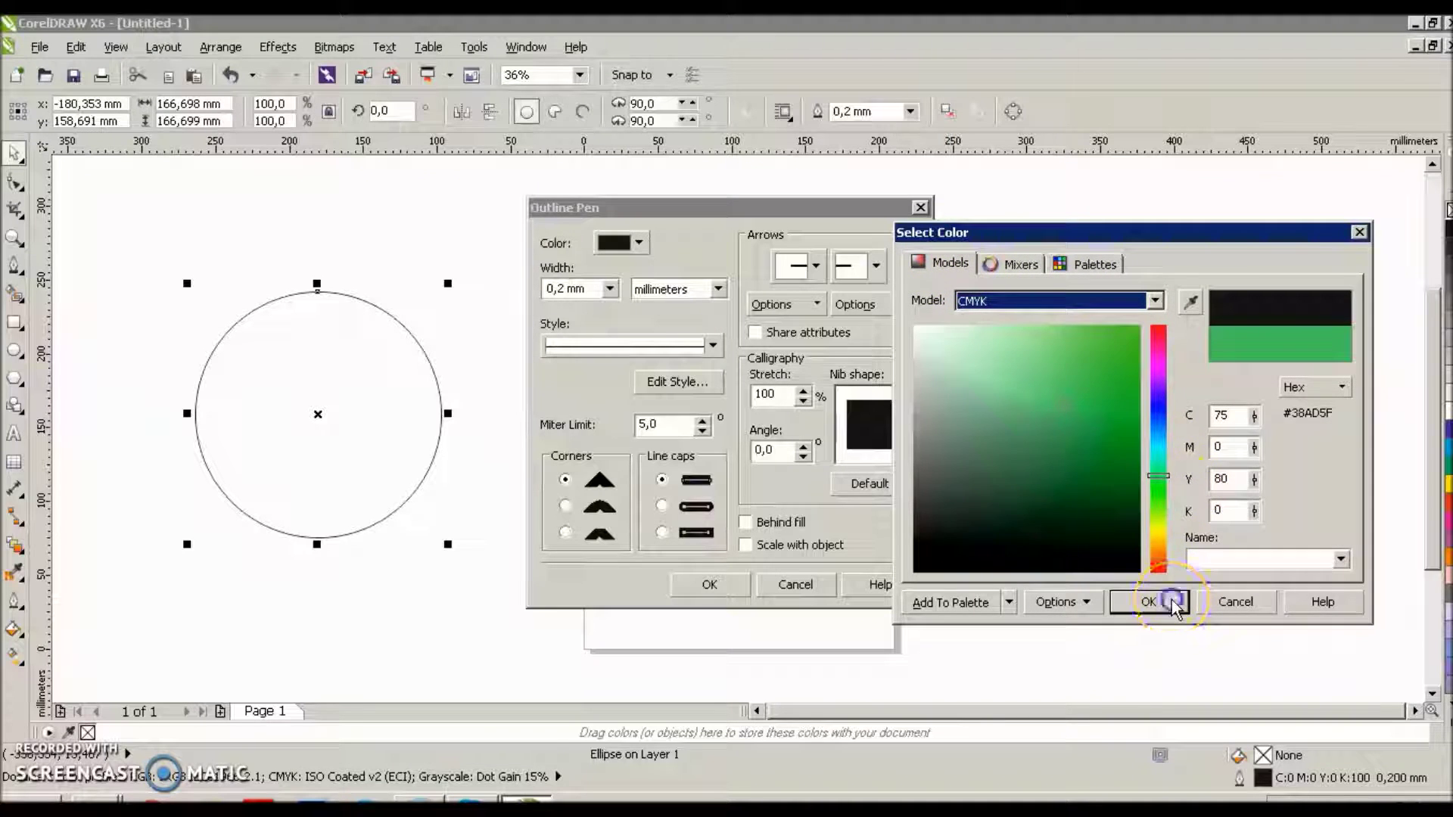
Examine the available outline widths and the start and end arrowhead choices in the circle's Outline Pen settings
{"action": "left_click", "coordinate": [609, 289]}
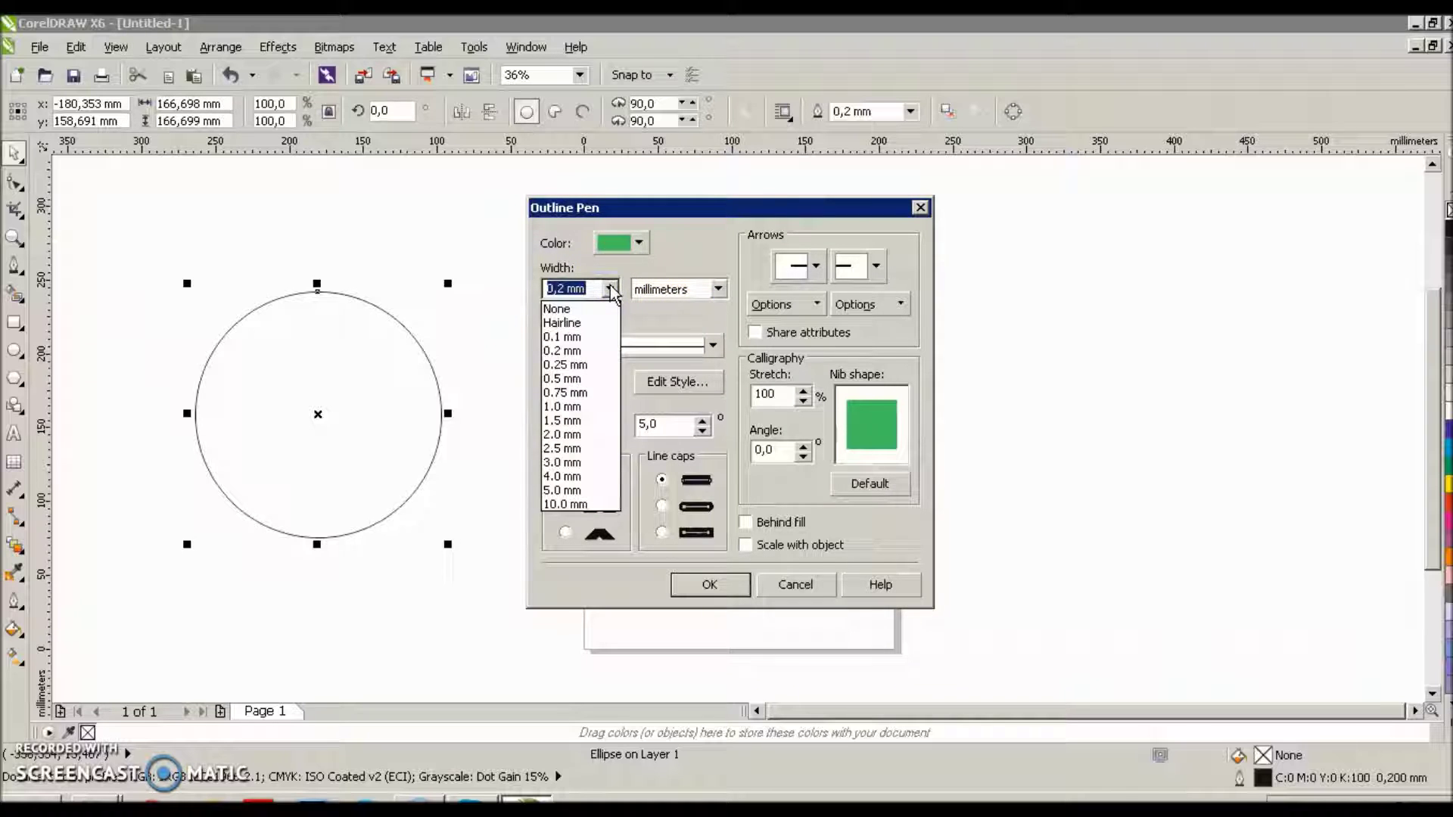
{"action": "left_click", "coordinate": [609, 288]}
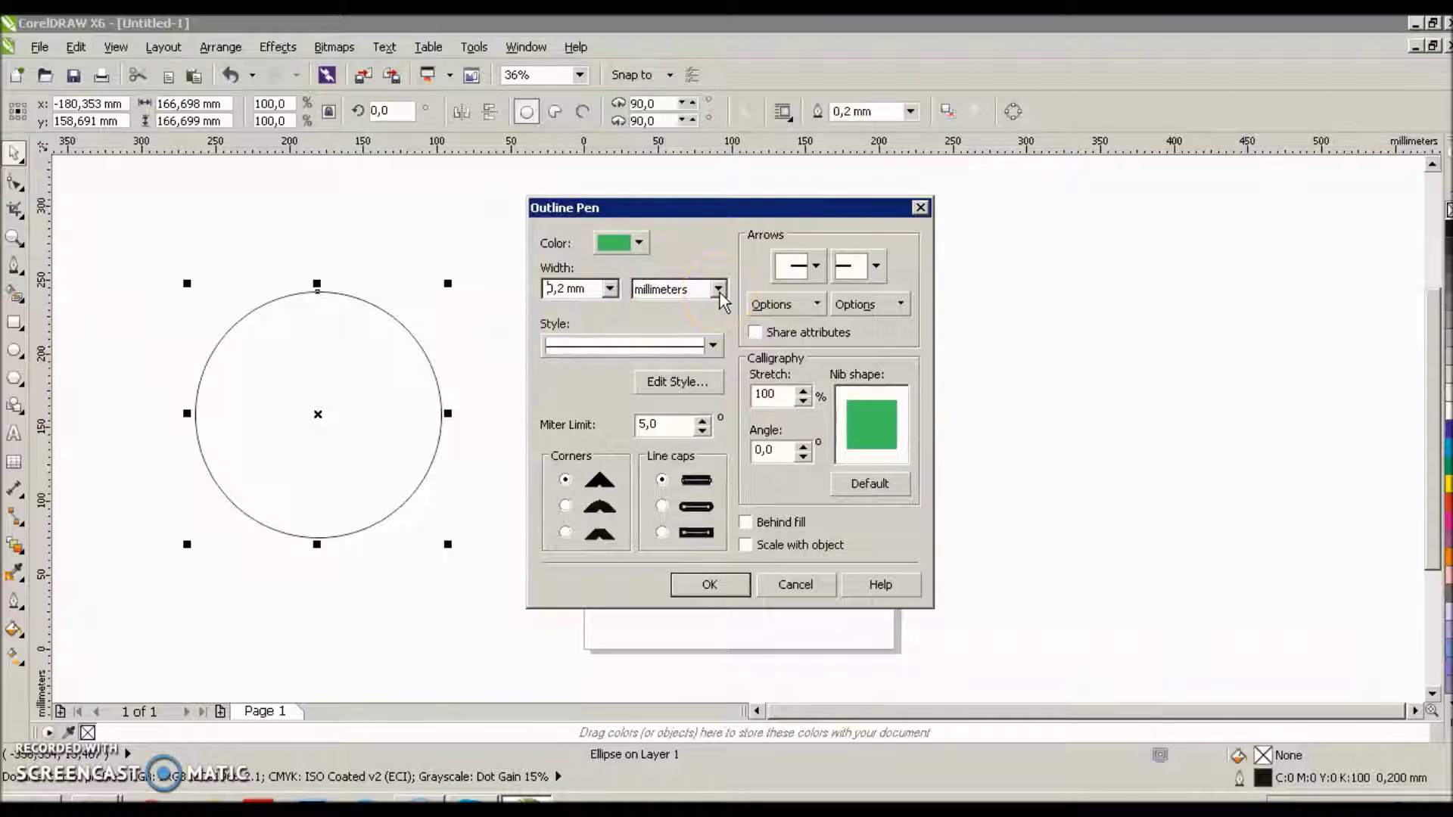
{"action": "left_click_drag", "start_coordinate": [796, 207], "coordinate": [959, 207]}
{"action": "left_click", "coordinate": [981, 267]}
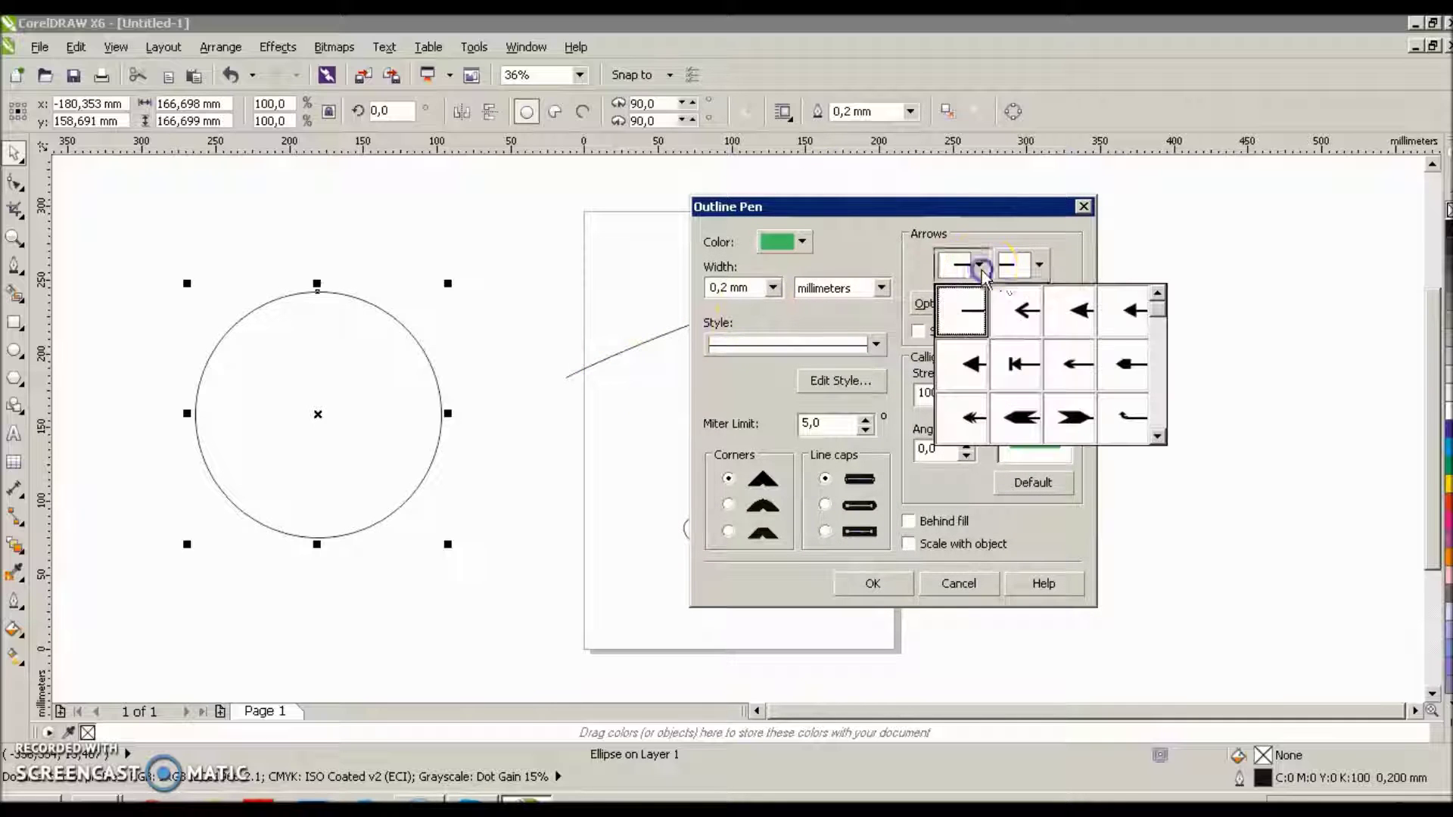
{"action": "left_click", "coordinate": [1038, 264]}
{"action": "left_click", "coordinate": [1038, 264]}
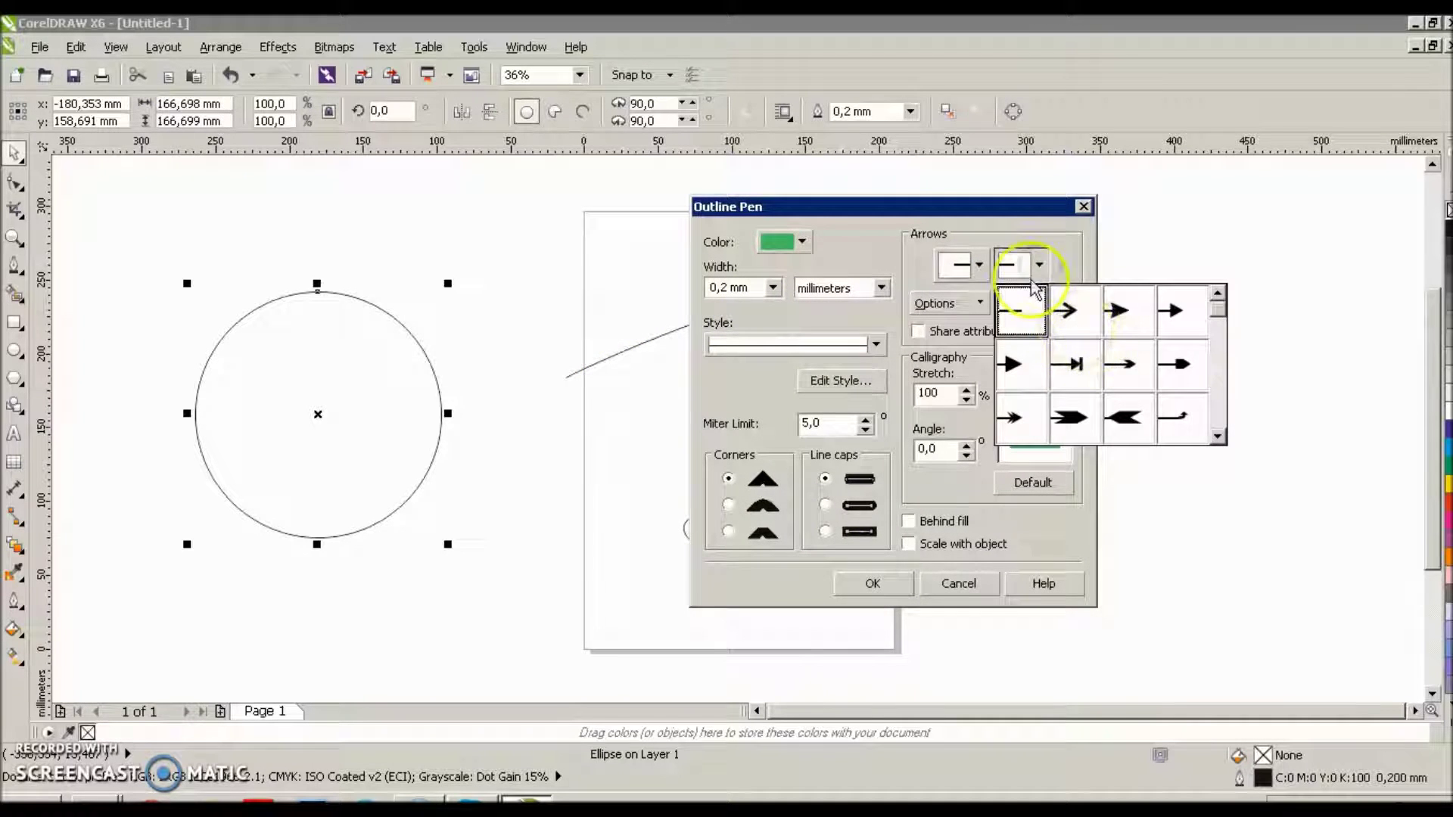
{"action": "left_click", "coordinate": [1023, 265]}
Give the circle's outline a dotted line style and a width of 4.0 mm
{"action": "left_click", "coordinate": [829, 342]}
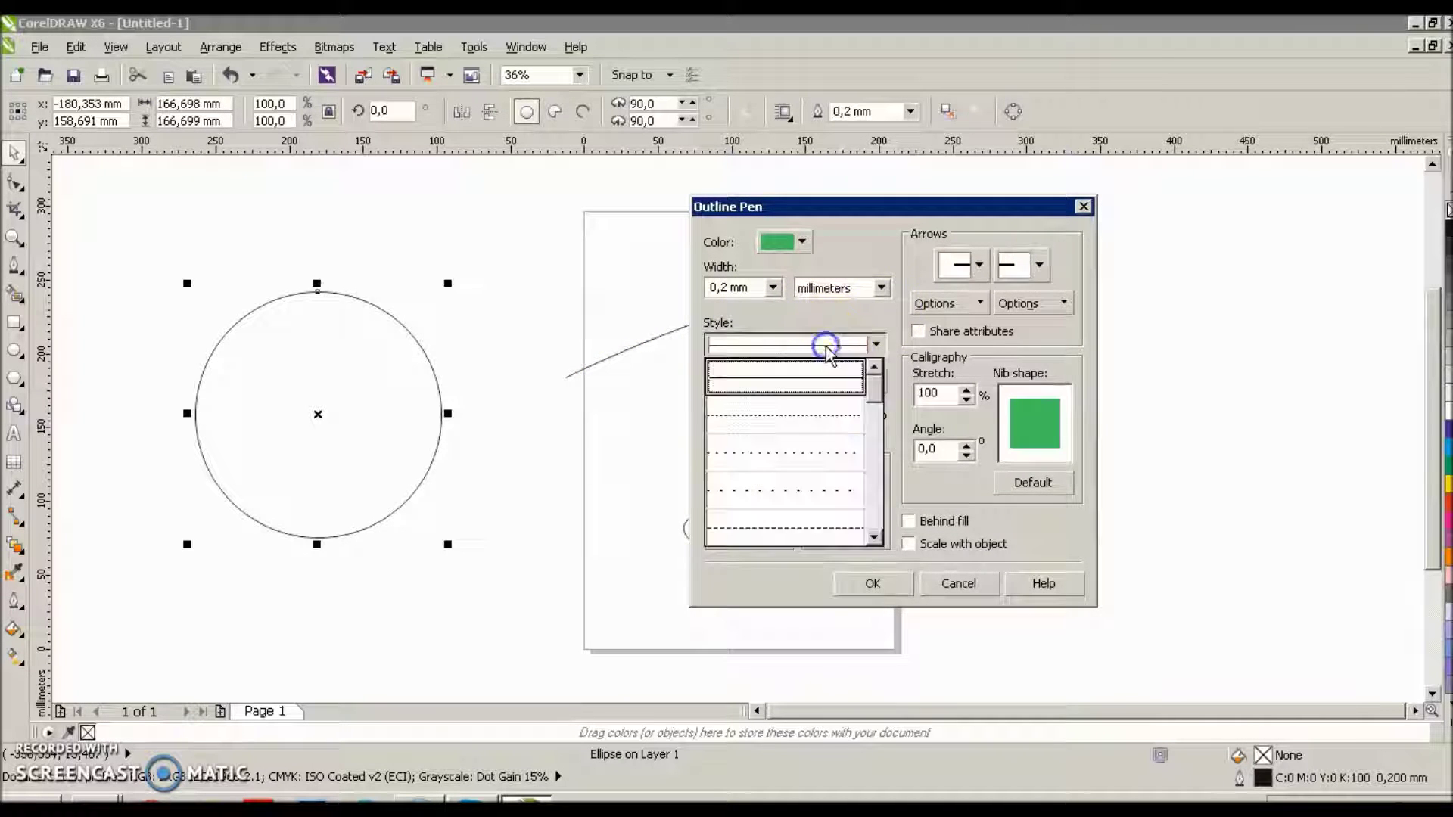
{"action": "left_click", "coordinate": [802, 460]}
{"action": "left_click", "coordinate": [775, 292]}
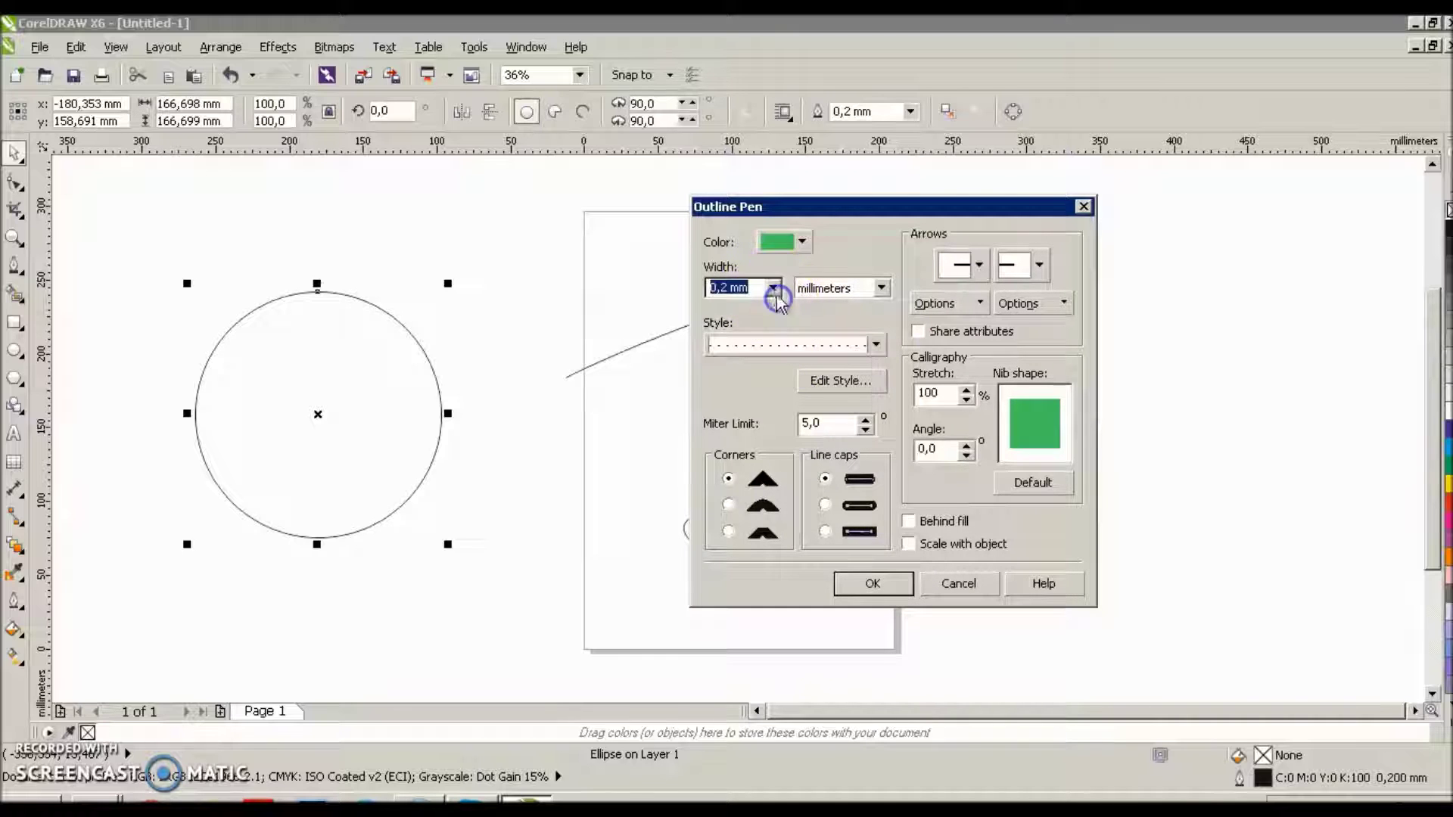
{"action": "left_click", "coordinate": [746, 474]}
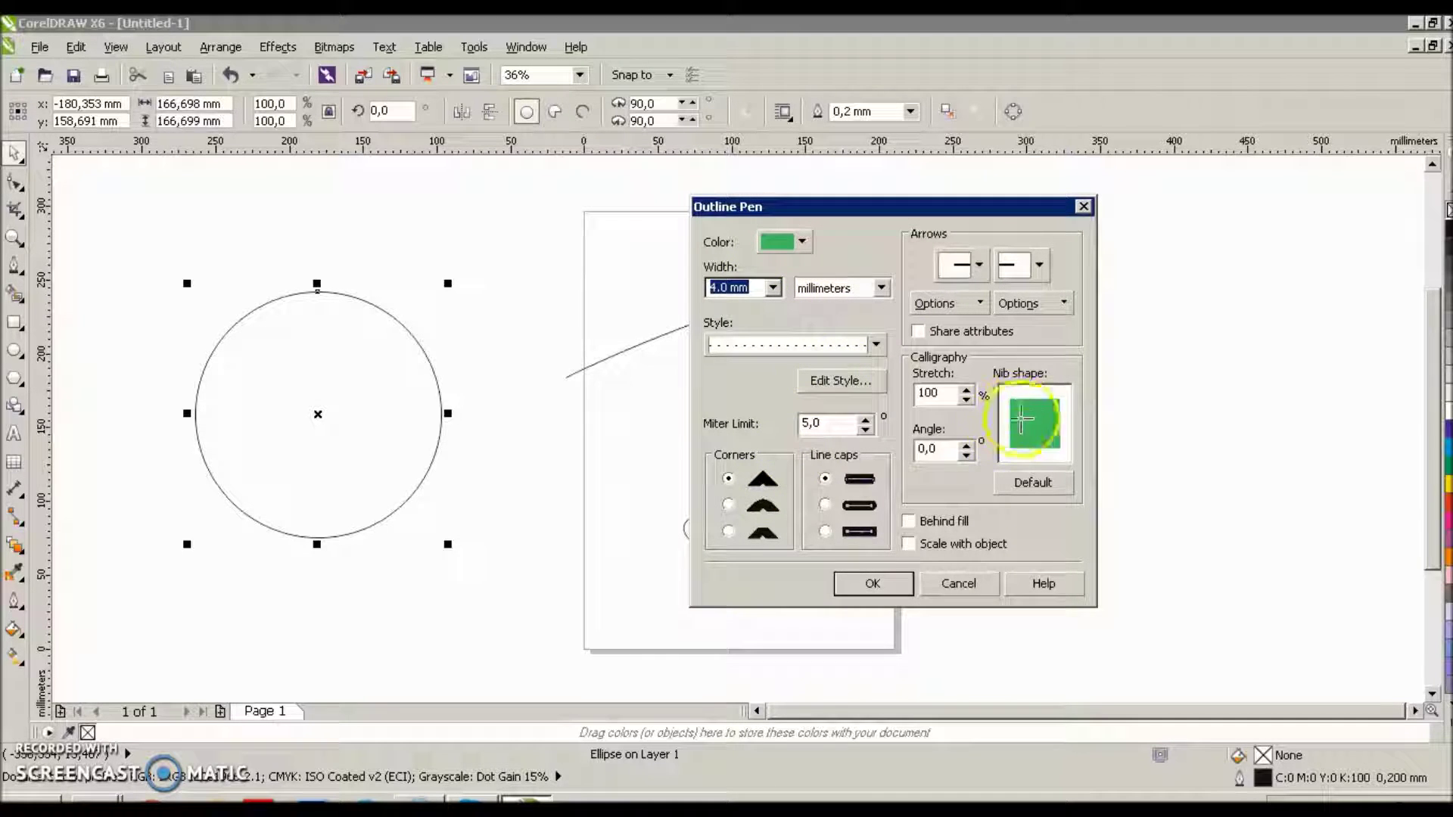
Reshape the nib to 65% stretch and a -112.2° angle, choose rounded corners and line caps, and apply the outline to the circle
{"action": "mouse_move", "coordinate": [1029, 423]}
{"action": "left_mouse_down"}
{"action": "mouse_move", "coordinate": [1044, 408]}
{"action": "mouse_move", "coordinate": [1052, 424]}
{"action": "mouse_move", "coordinate": [1036, 439]}
{"action": "mouse_move", "coordinate": [1021, 420]}
{"action": "mouse_move", "coordinate": [1018, 440]}
{"action": "left_mouse_up"}
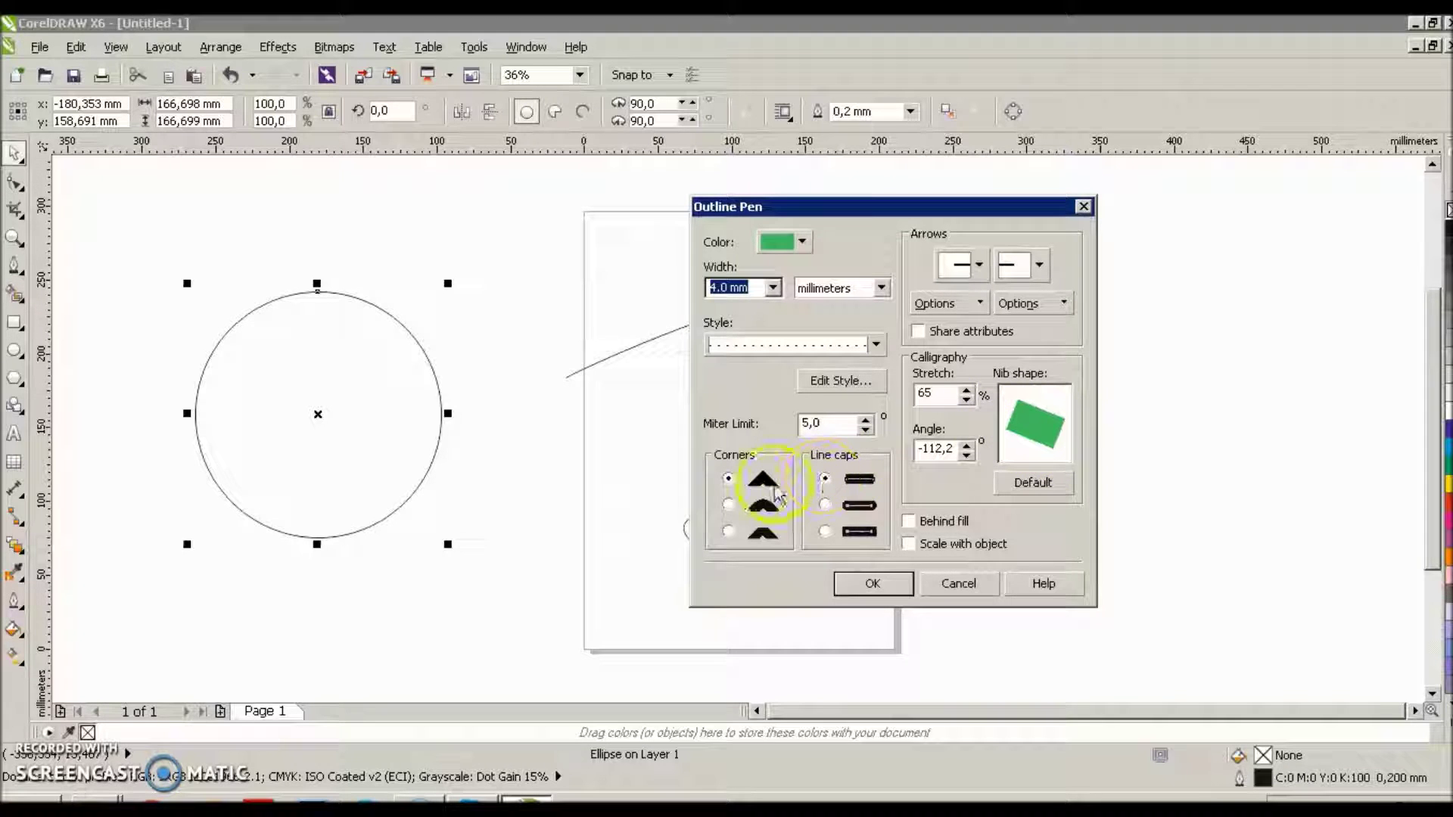
{"action": "left_click", "coordinate": [739, 510]}
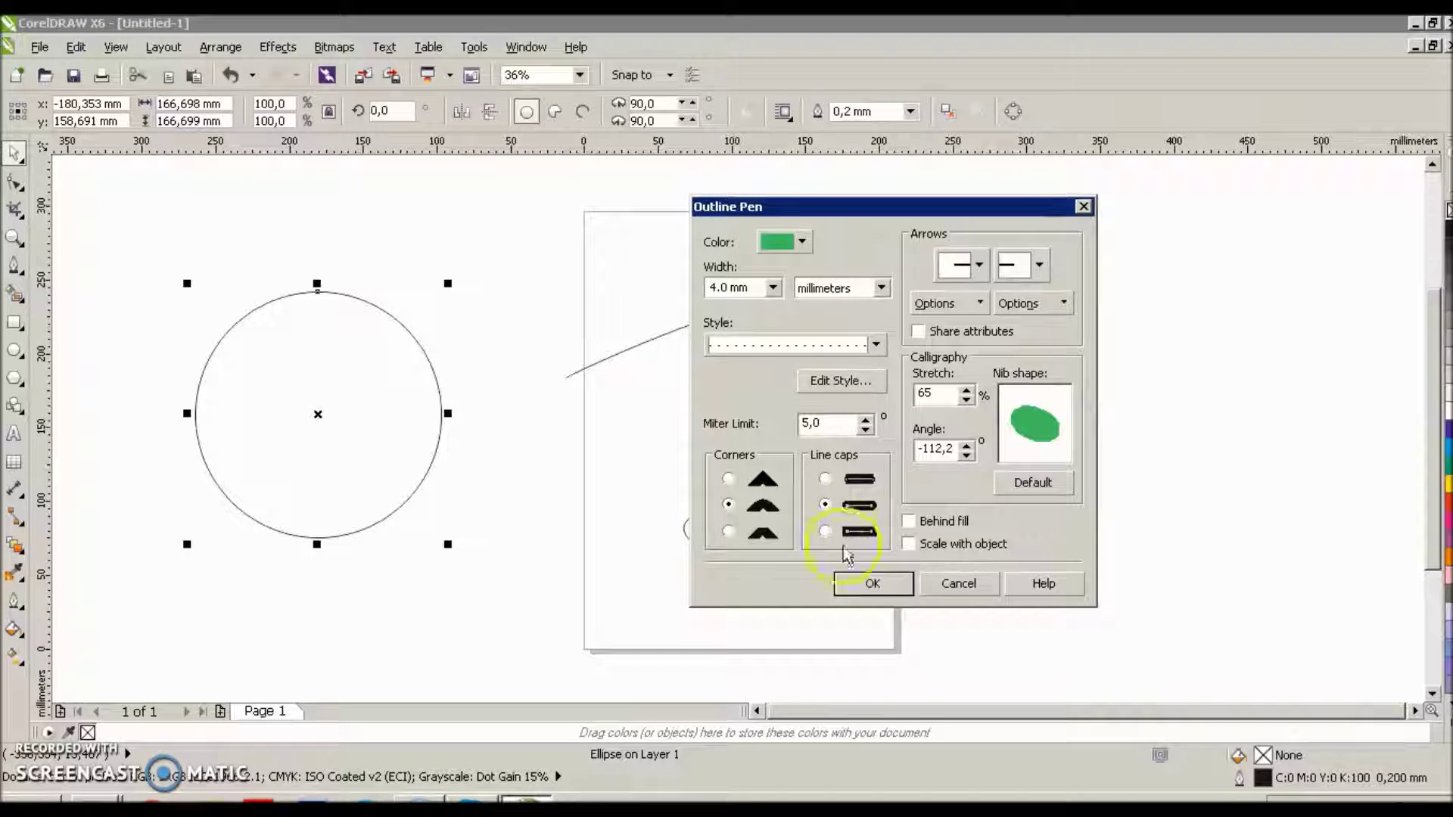
{"action": "left_click", "coordinate": [862, 583]}
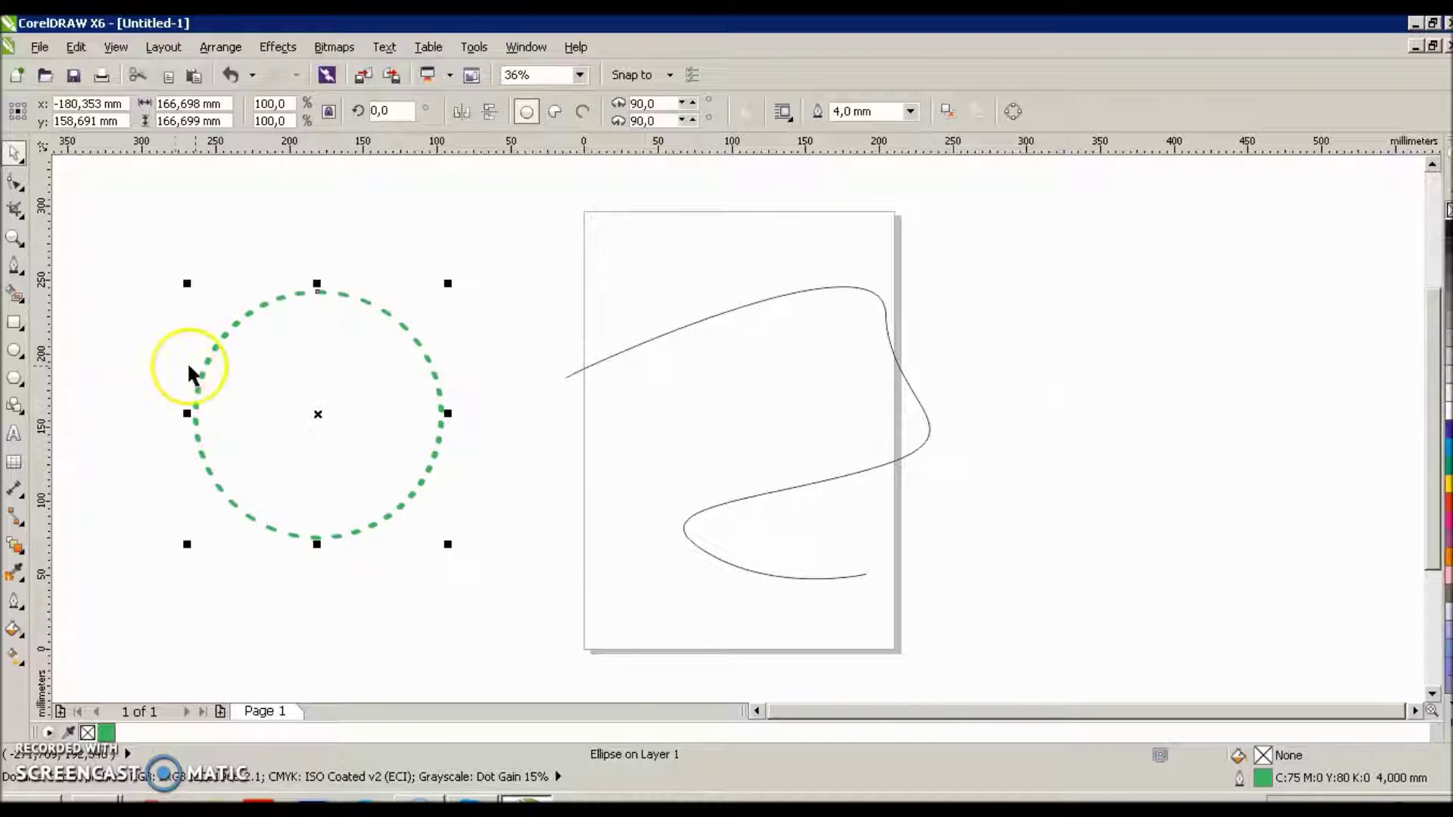
Set the S-shaped curve's outline width to 4.0 mm in its Outline Pen settings
{"action": "left_click", "coordinate": [666, 333]}
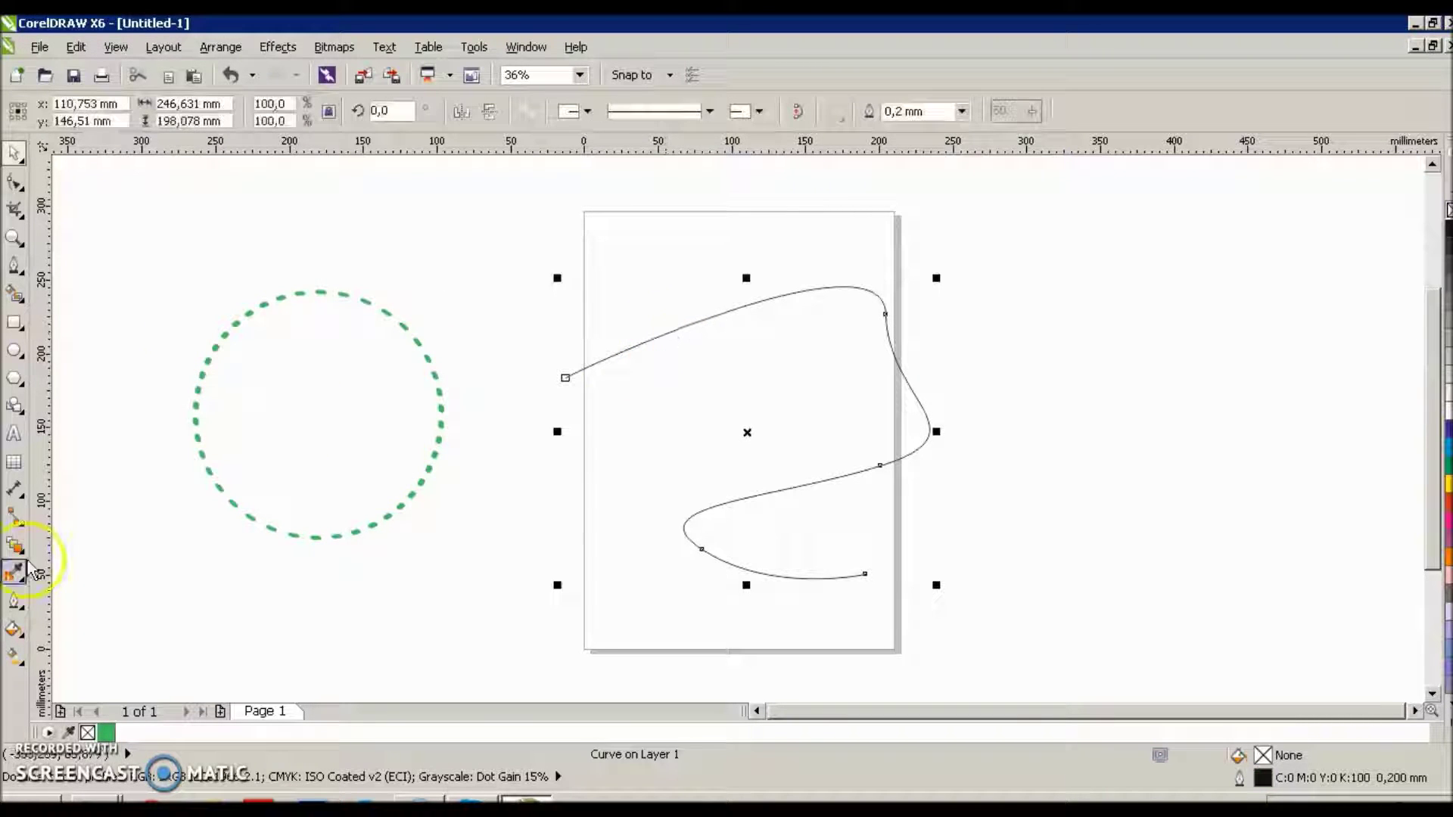
{"action": "left_click", "coordinate": [15, 602]}
{"action": "left_click", "coordinate": [96, 276]}
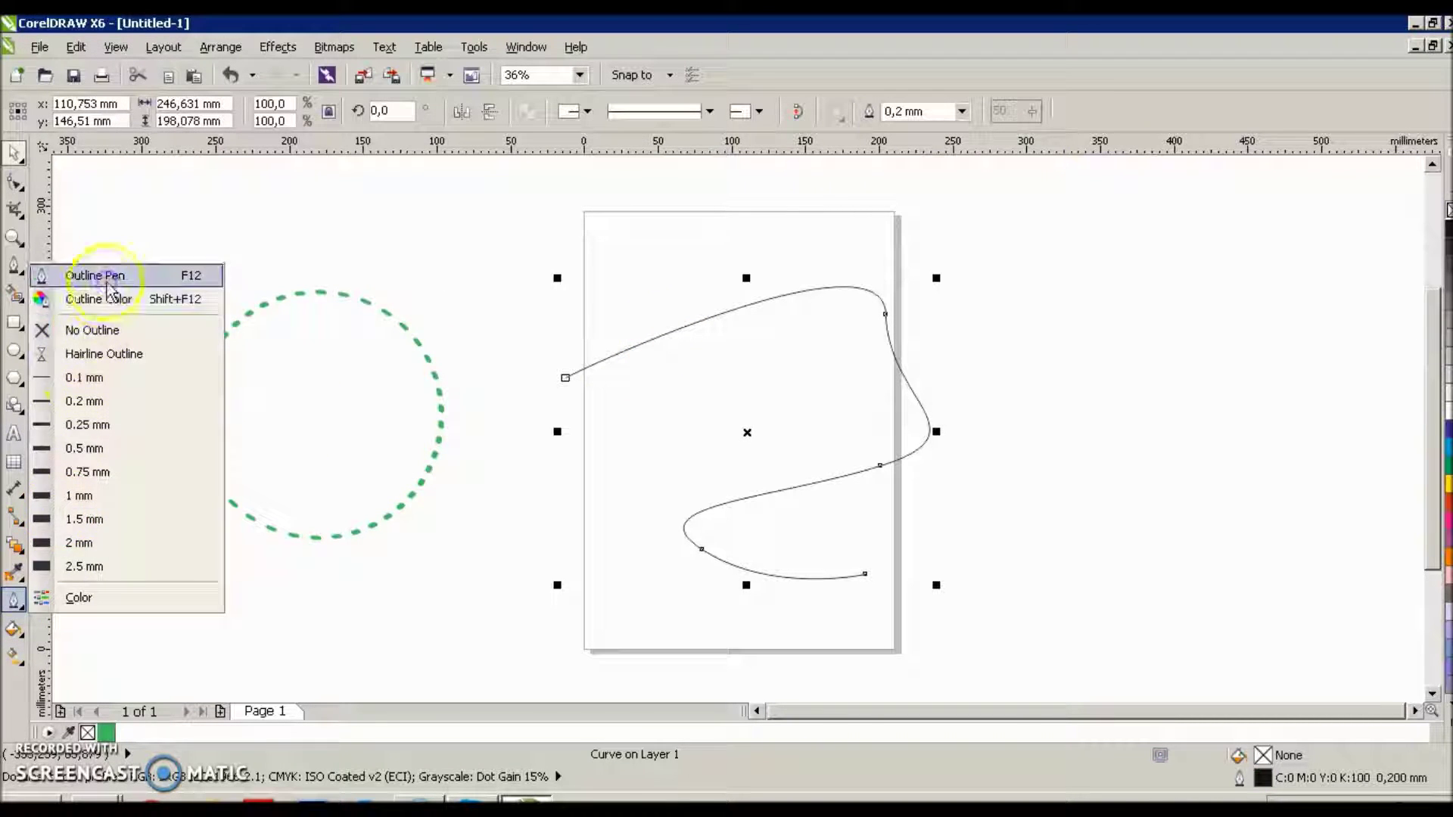
{"action": "left_click", "coordinate": [602, 291]}
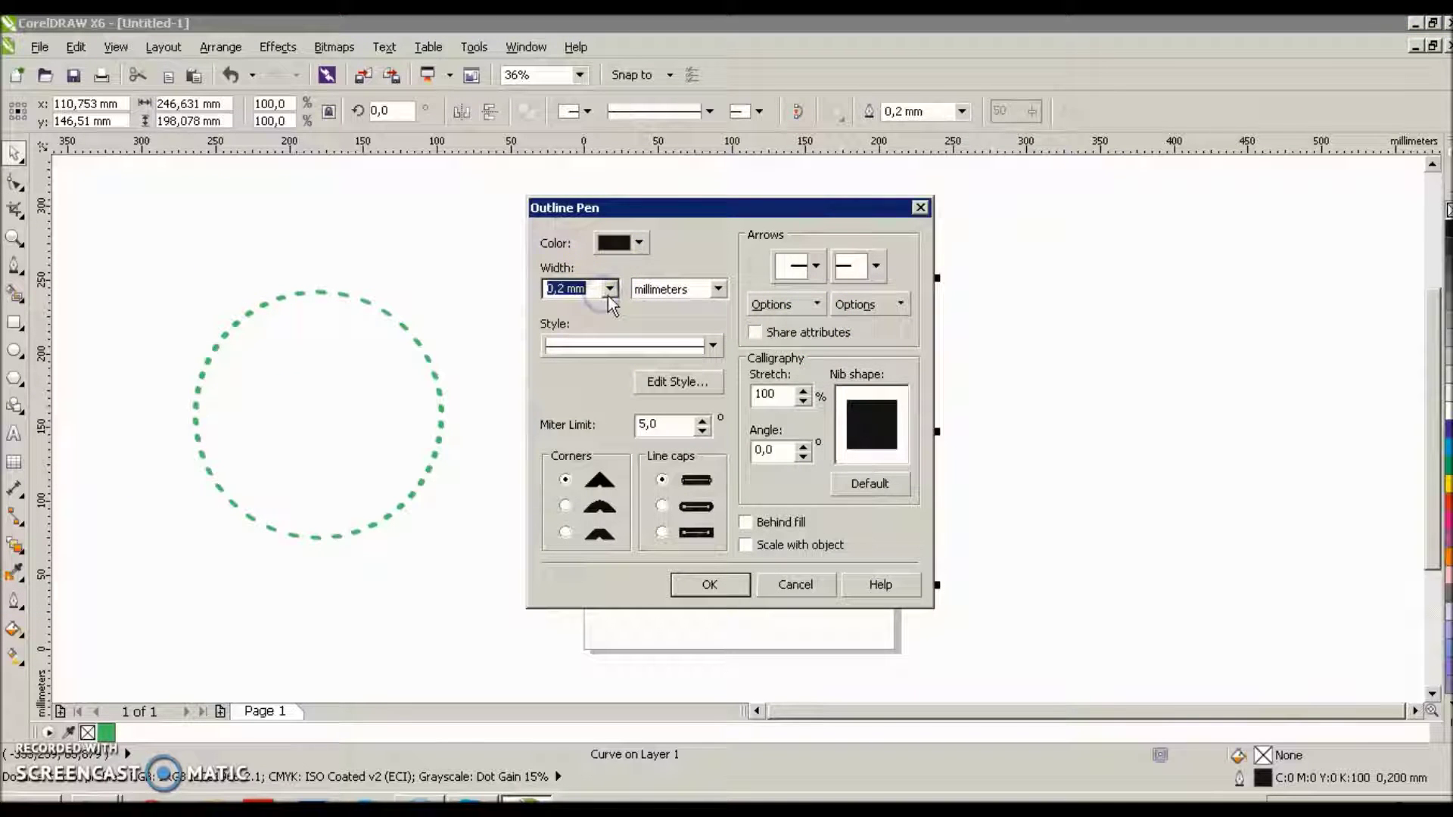
{"action": "left_click", "coordinate": [578, 491]}
Put a feathered arrow tail at the curve's start and a solid arrowhead at its end
{"action": "left_click", "coordinate": [820, 278]}
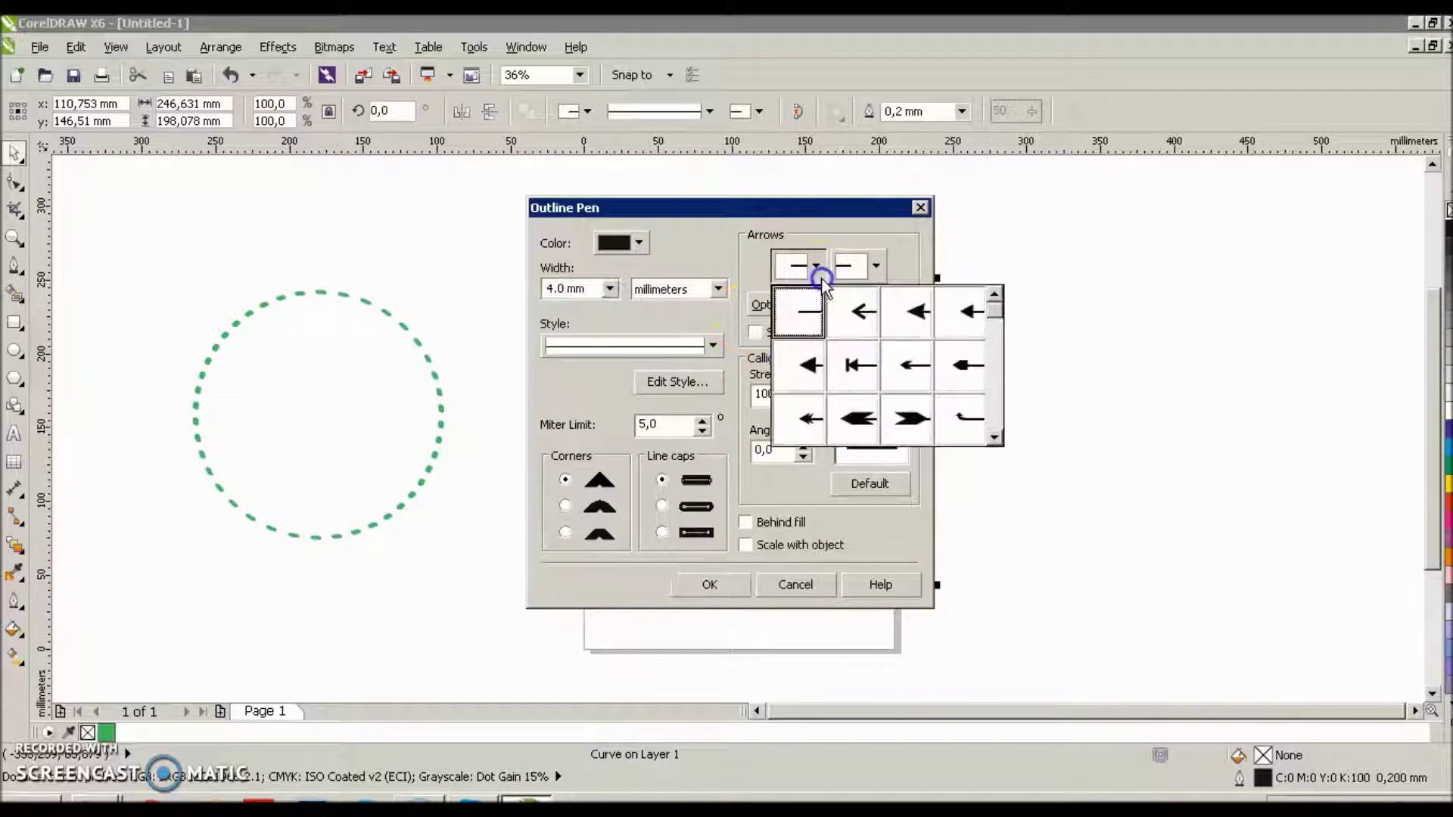
{"action": "left_click", "coordinate": [928, 429]}
{"action": "left_click", "coordinate": [874, 266]}
{"action": "left_click", "coordinate": [956, 323]}
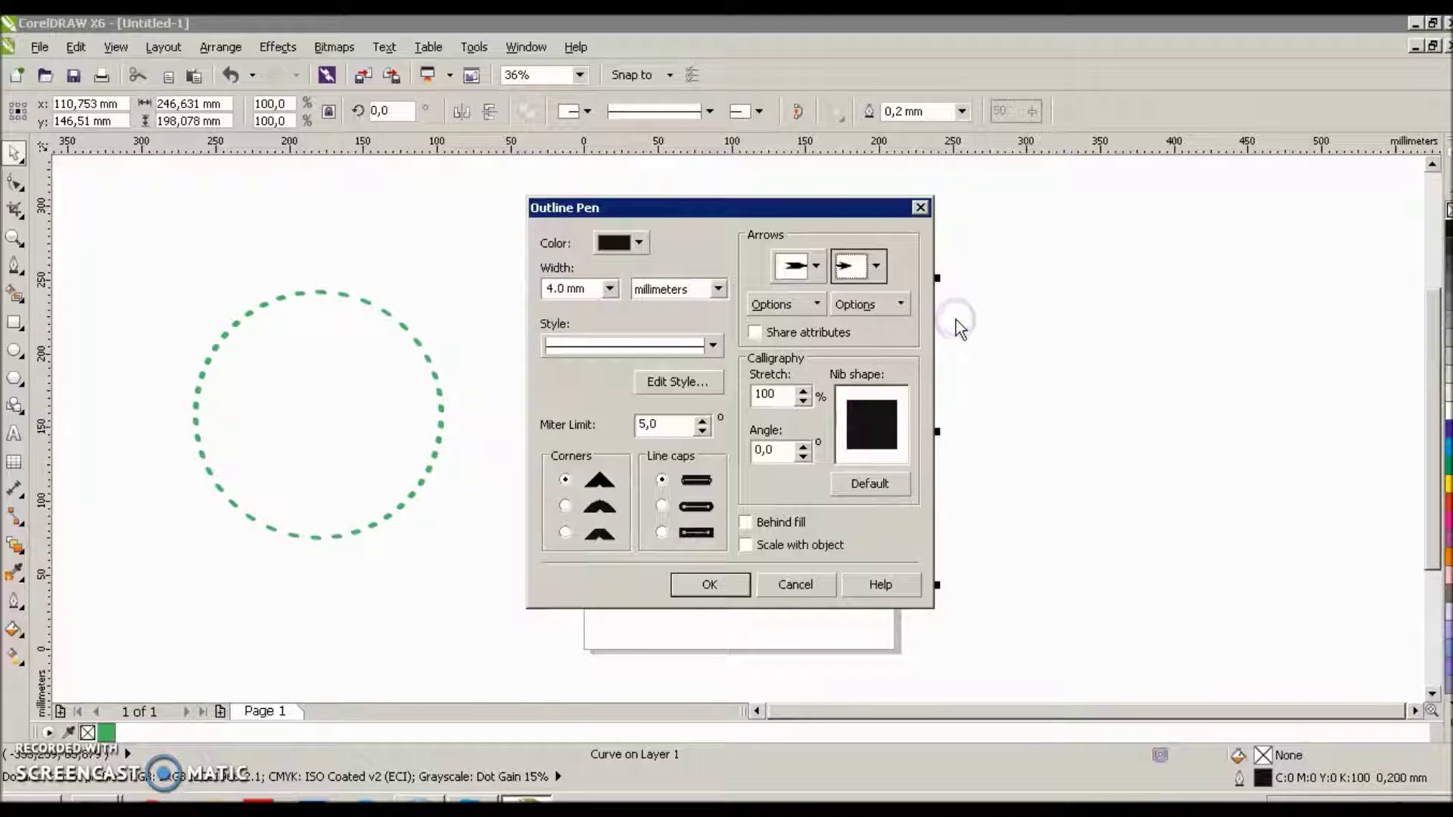
Choose a dashed line style for the curve and apply the outline settings
{"action": "left_click", "coordinate": [646, 350]}
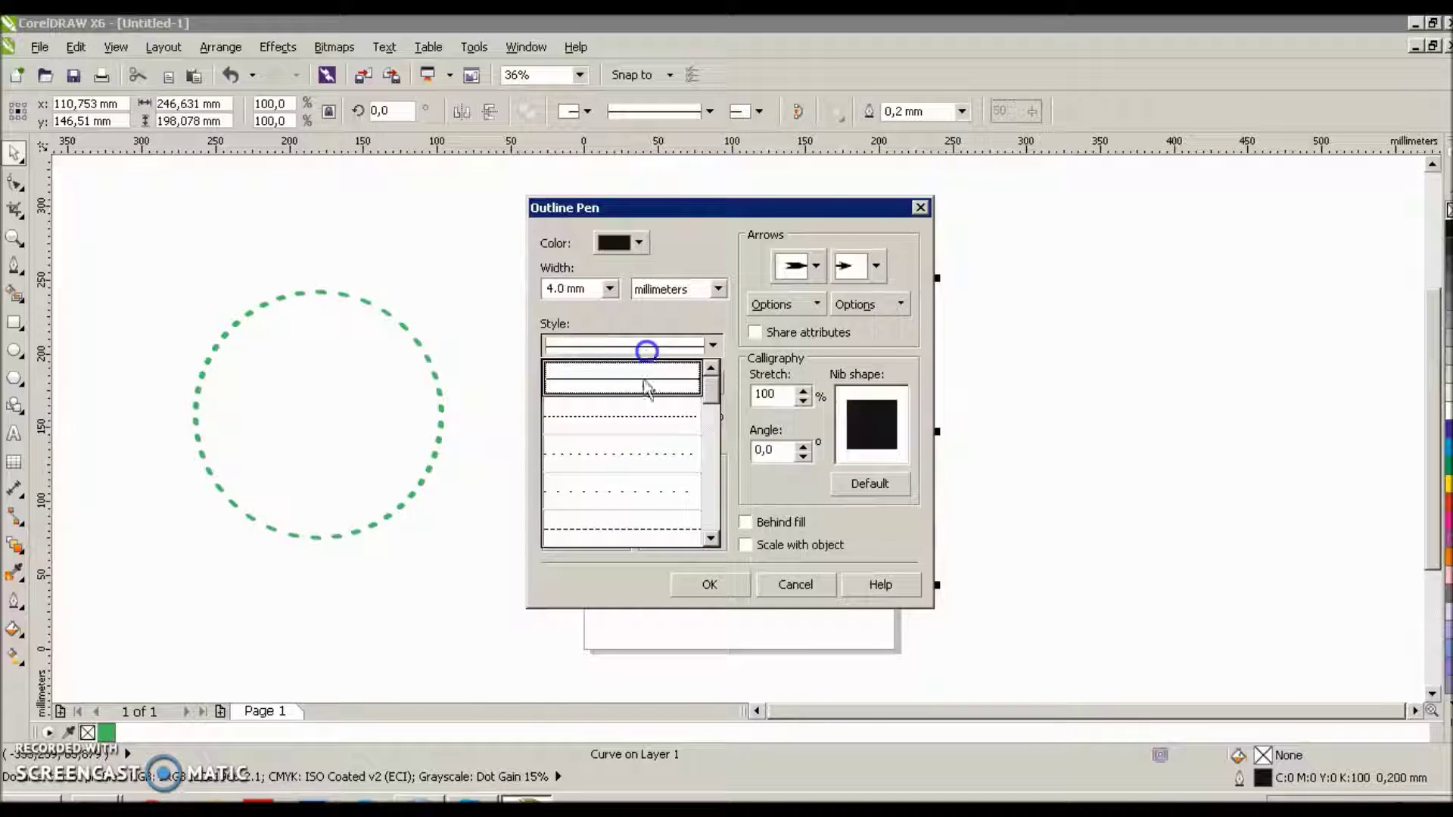
{"action": "left_click", "coordinate": [647, 524]}
{"action": "left_click", "coordinate": [746, 595]}
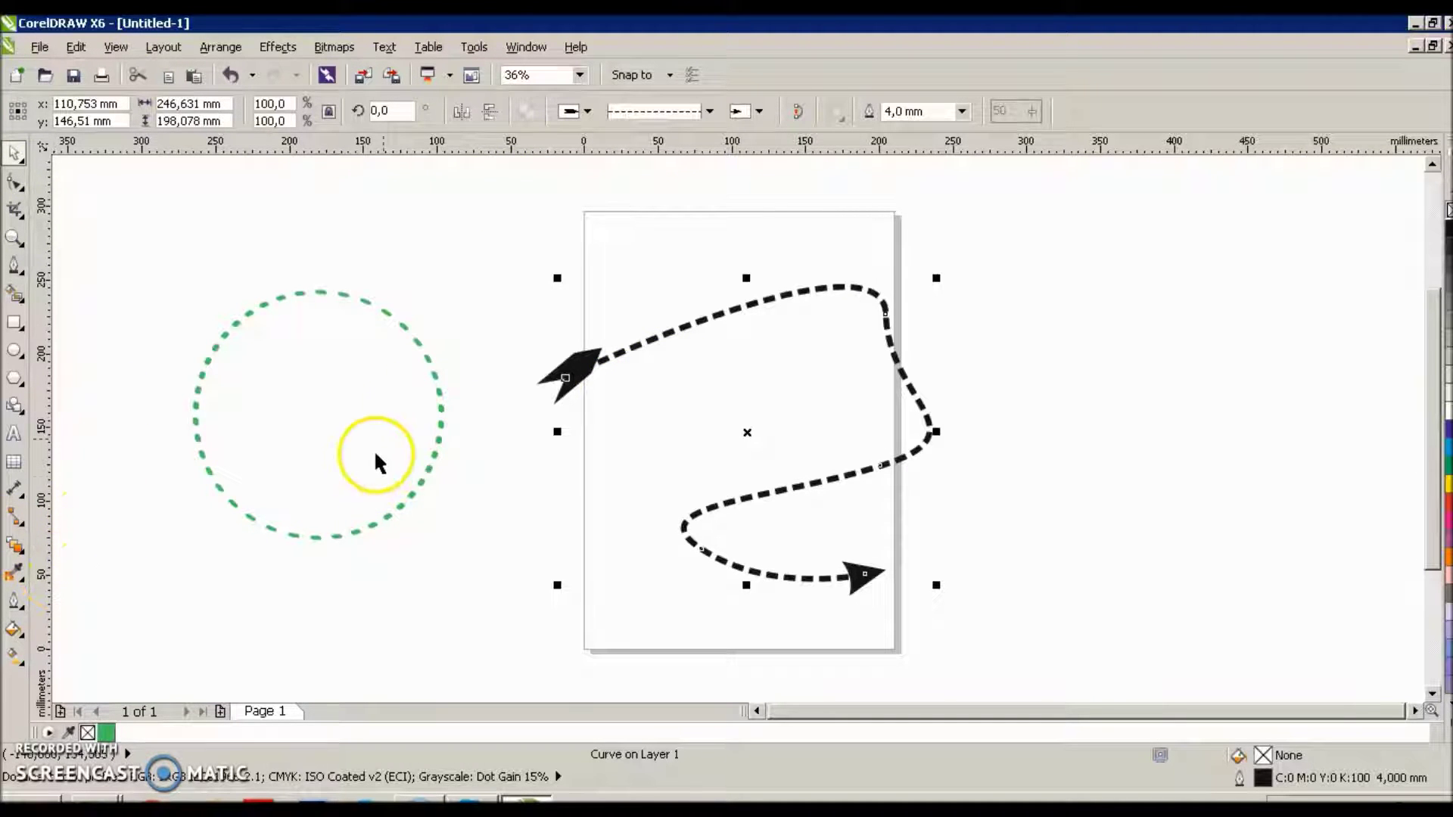
Change the circle's outline colour to magenta, C31 M93 Y0 K0
{"action": "left_click", "coordinate": [442, 435]}
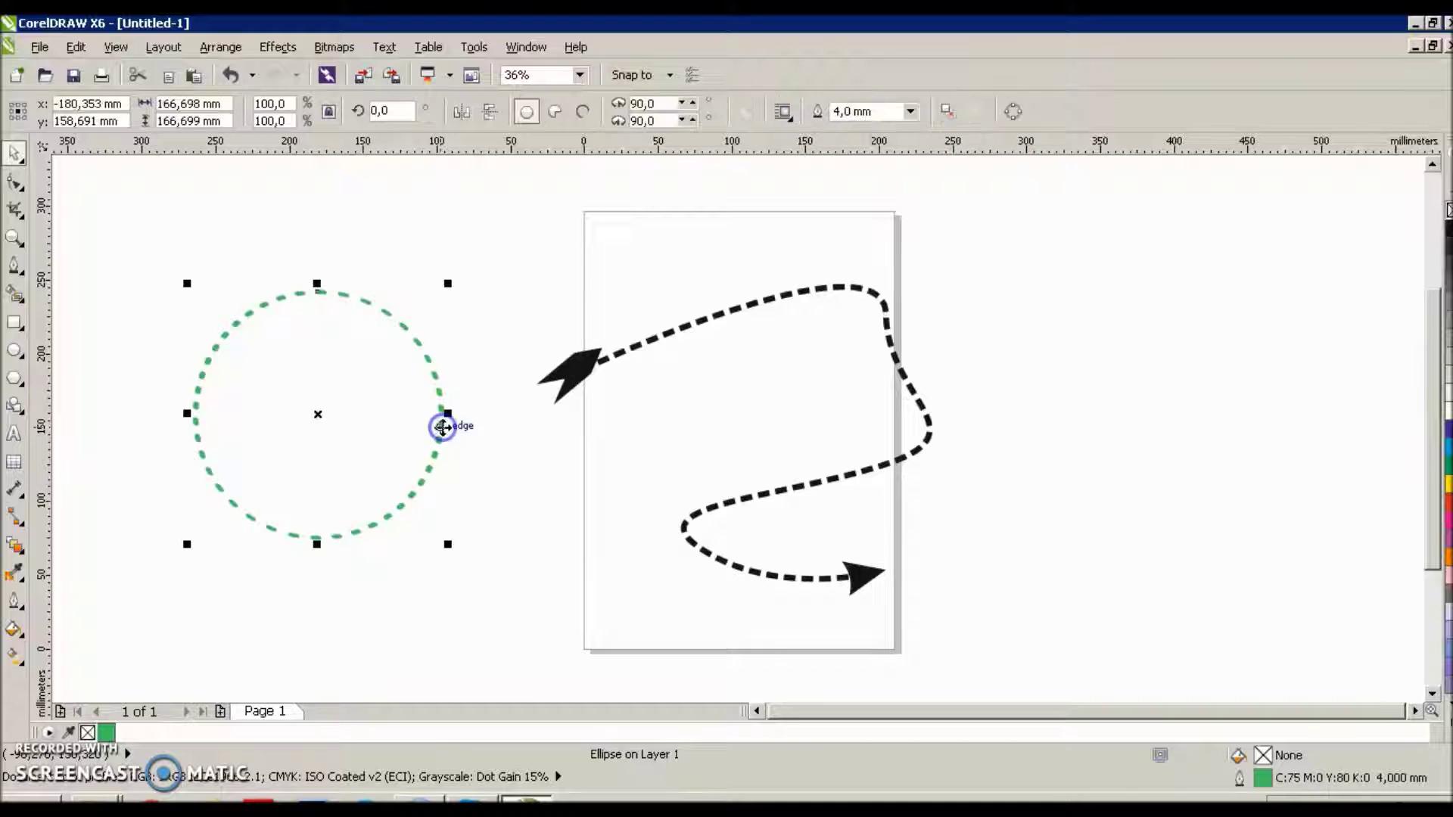
{"action": "left_click", "coordinate": [15, 602]}
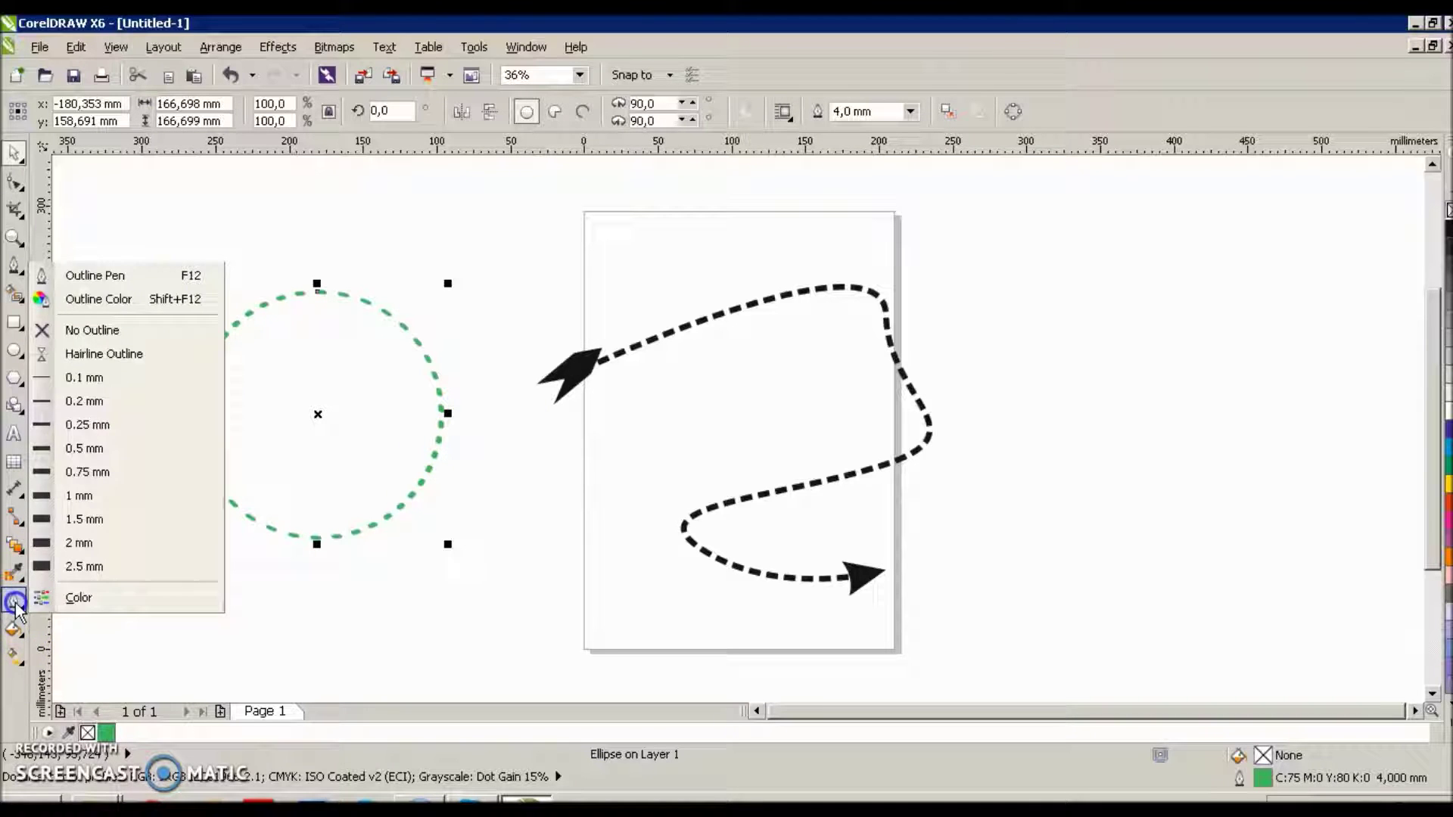
{"action": "left_click", "coordinate": [107, 301]}
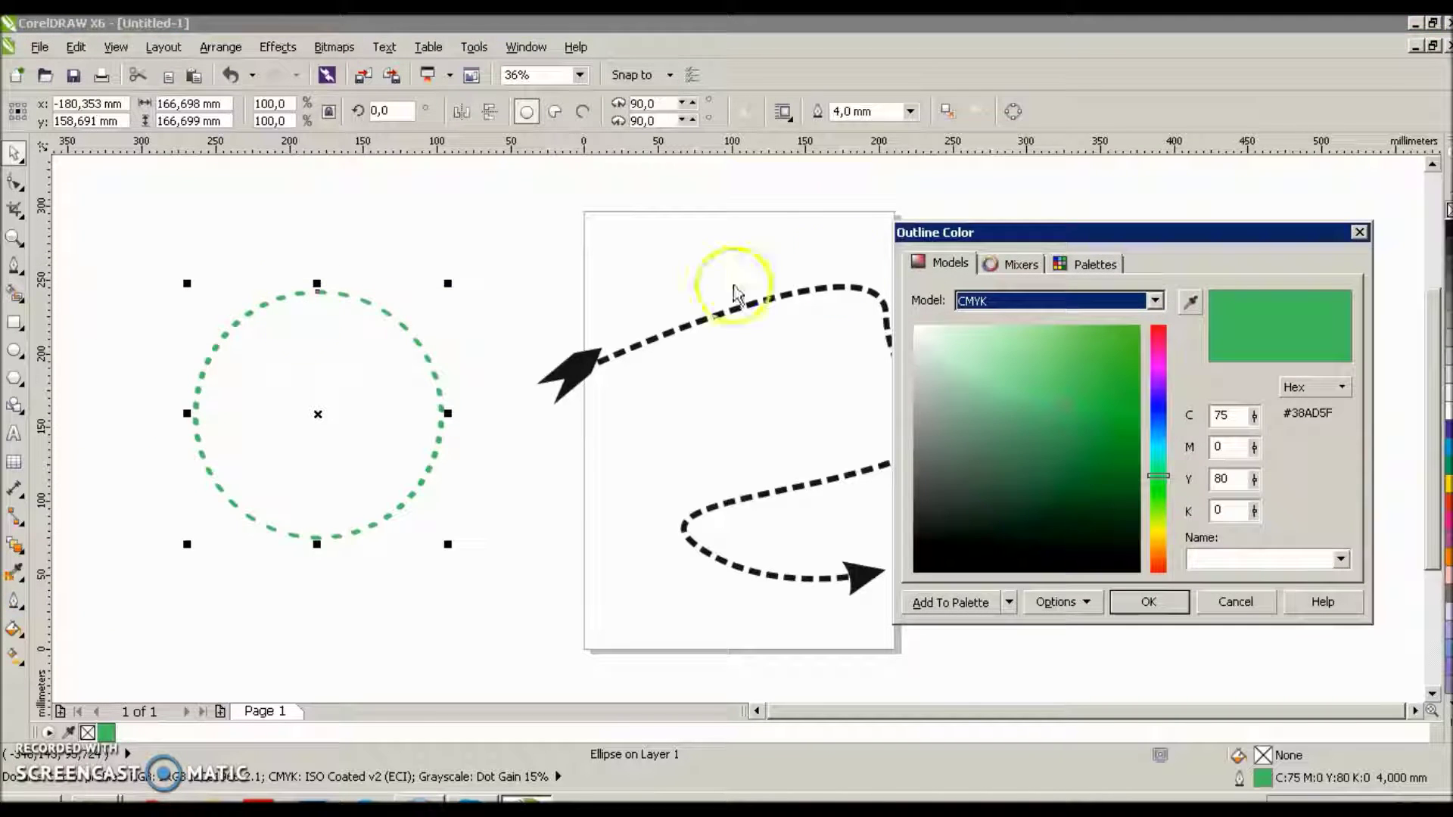
{"action": "left_click", "coordinate": [1111, 370]}
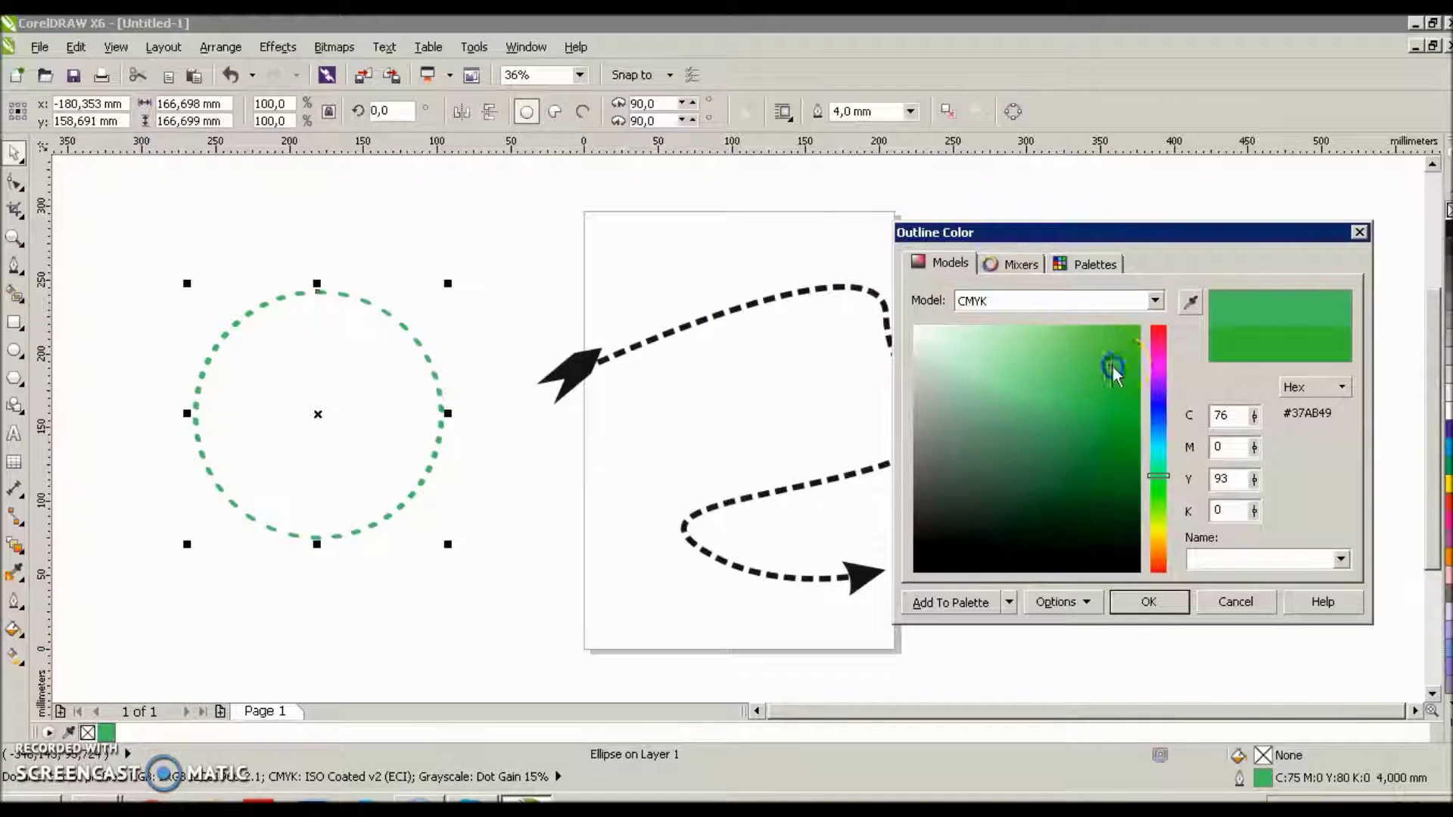
{"action": "left_click", "coordinate": [1155, 358]}
{"action": "left_click", "coordinate": [1117, 354]}
{"action": "left_click", "coordinate": [1170, 606]}
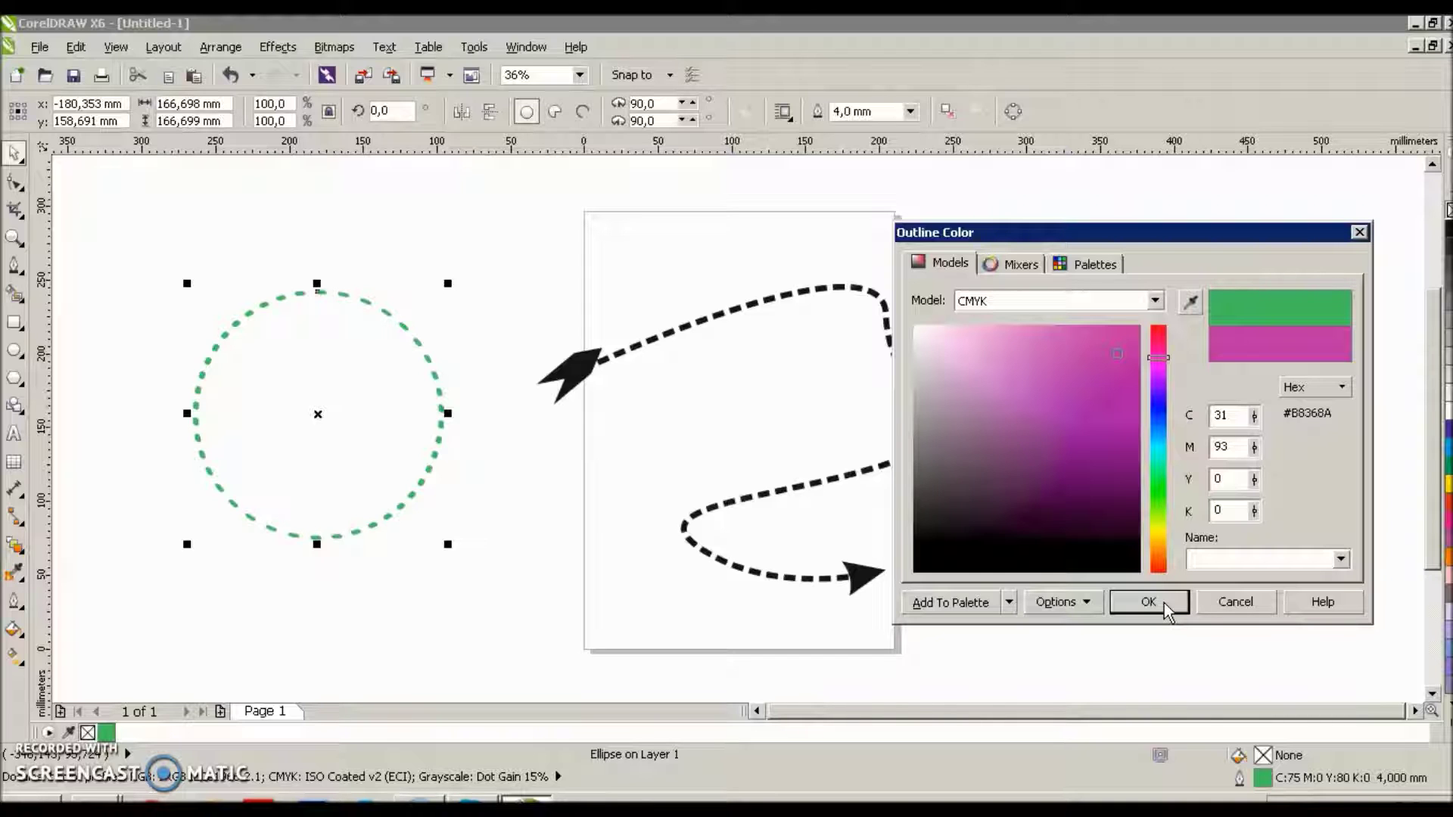
{"action": "left_click", "coordinate": [1165, 606]}
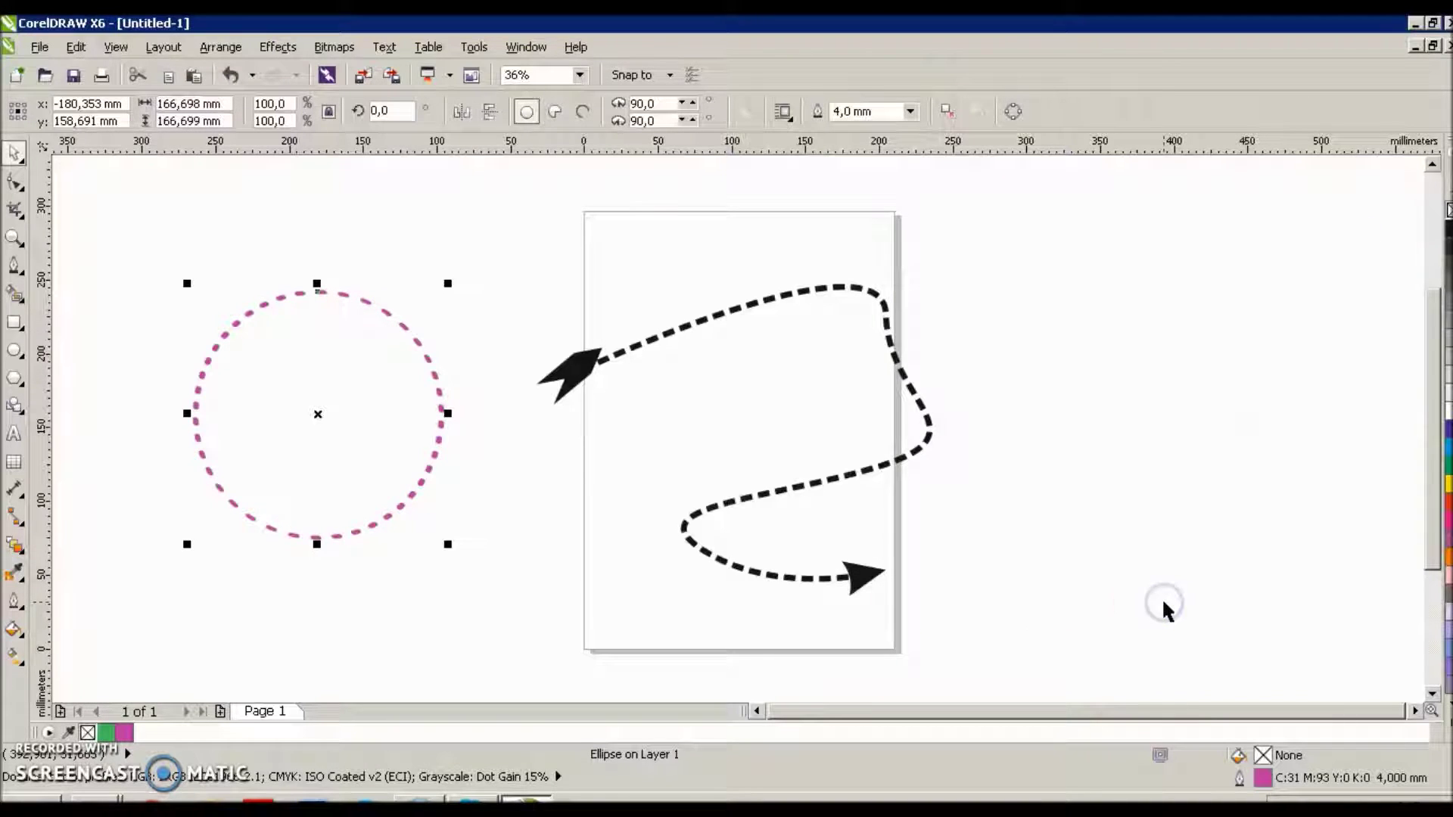
Remove the circle's outline and give it a hairline outline instead
{"action": "left_click", "coordinate": [14, 600]}
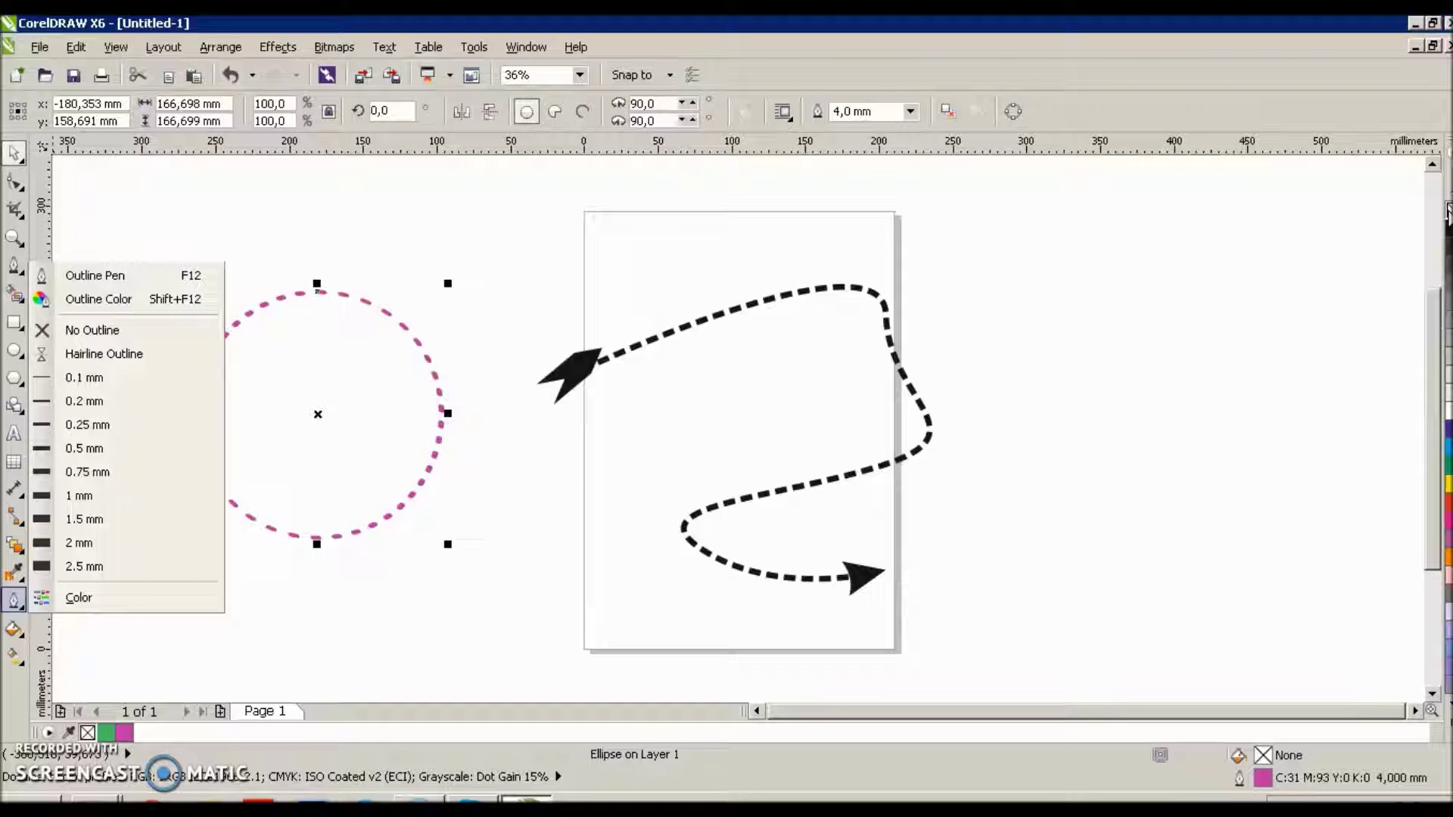
{"action": "left_click", "coordinate": [136, 333]}
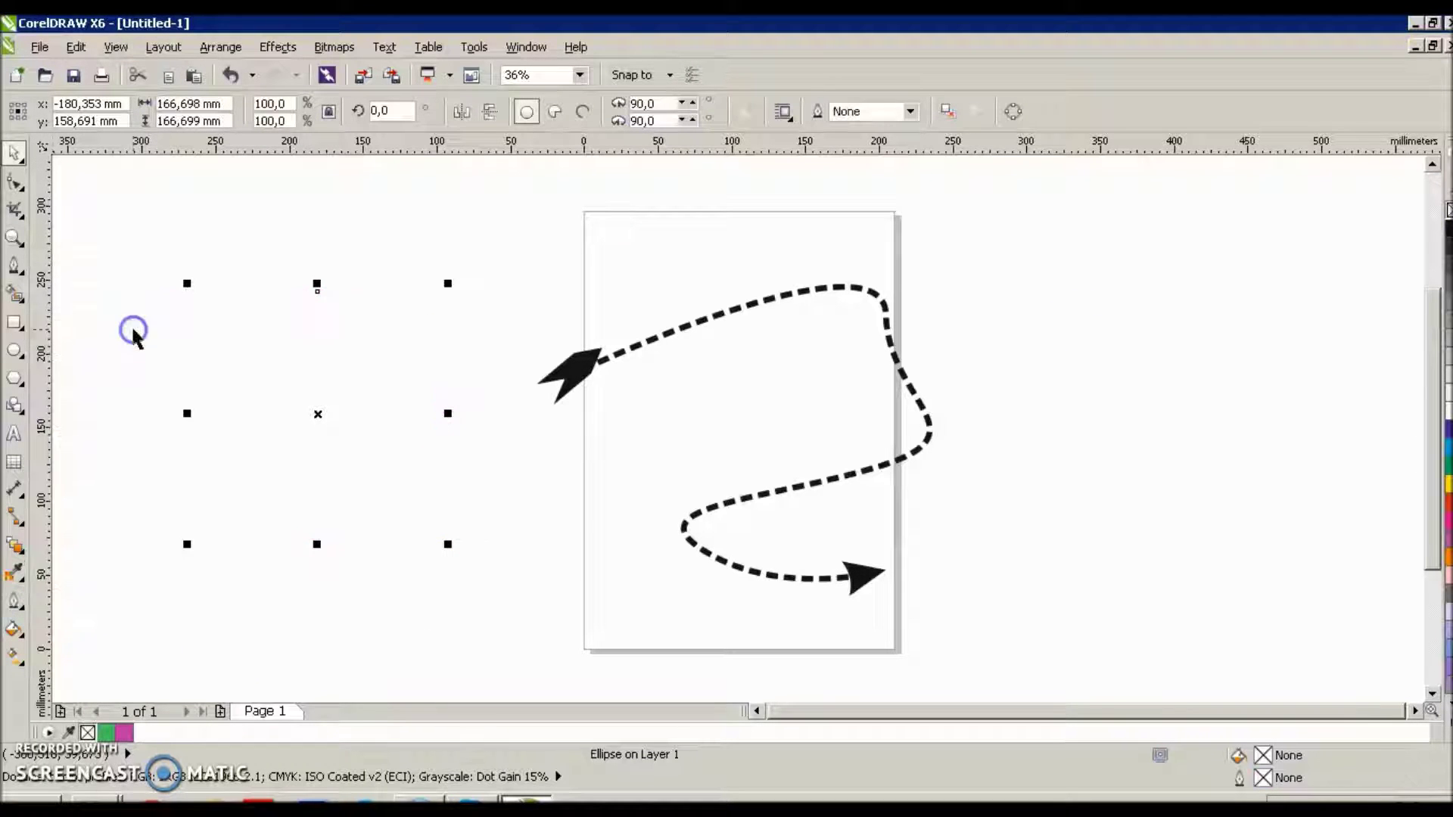
{"action": "left_click", "coordinate": [15, 609]}
{"action": "left_click", "coordinate": [101, 356]}
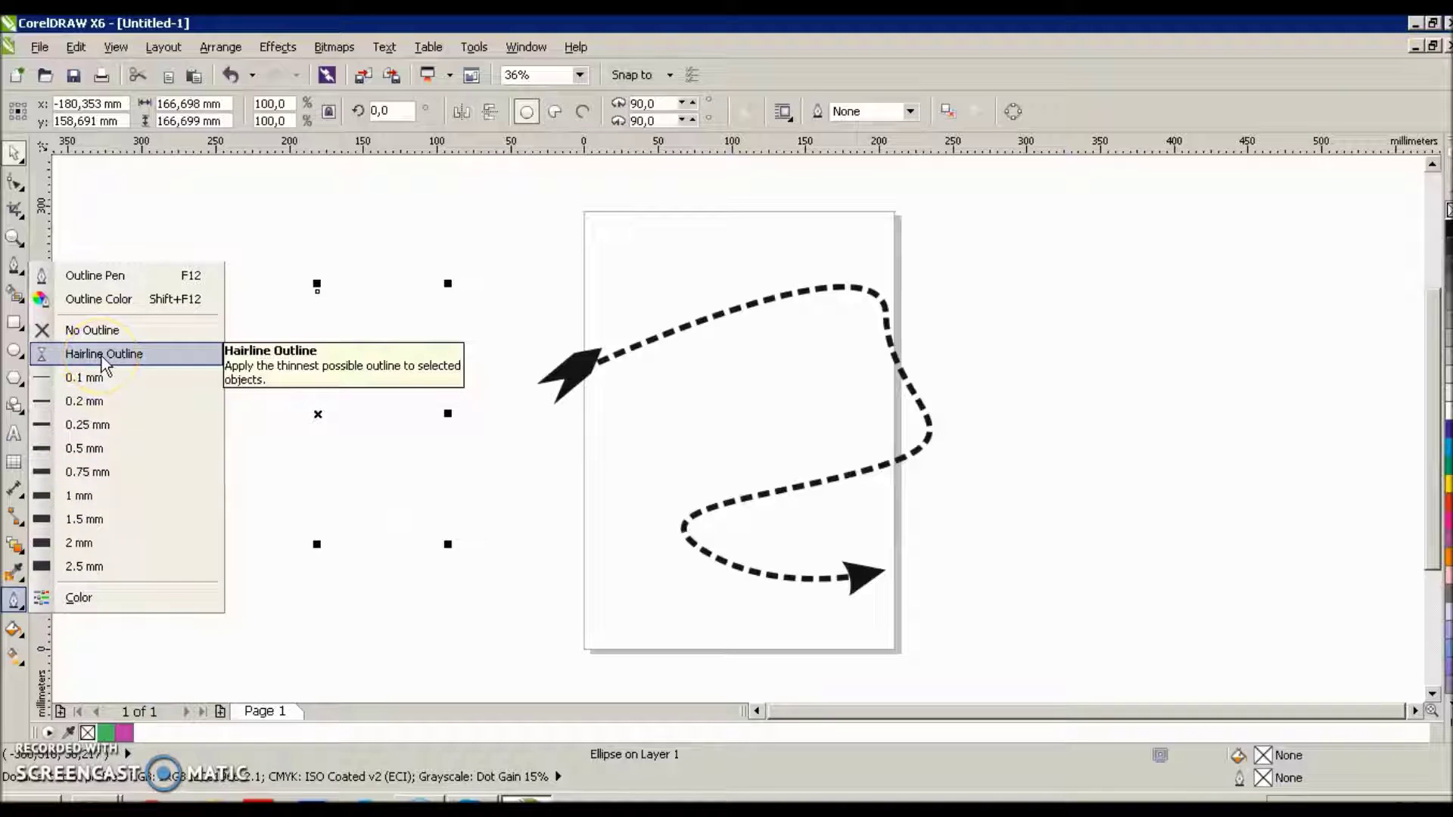
{"action": "left_click", "coordinate": [103, 357]}
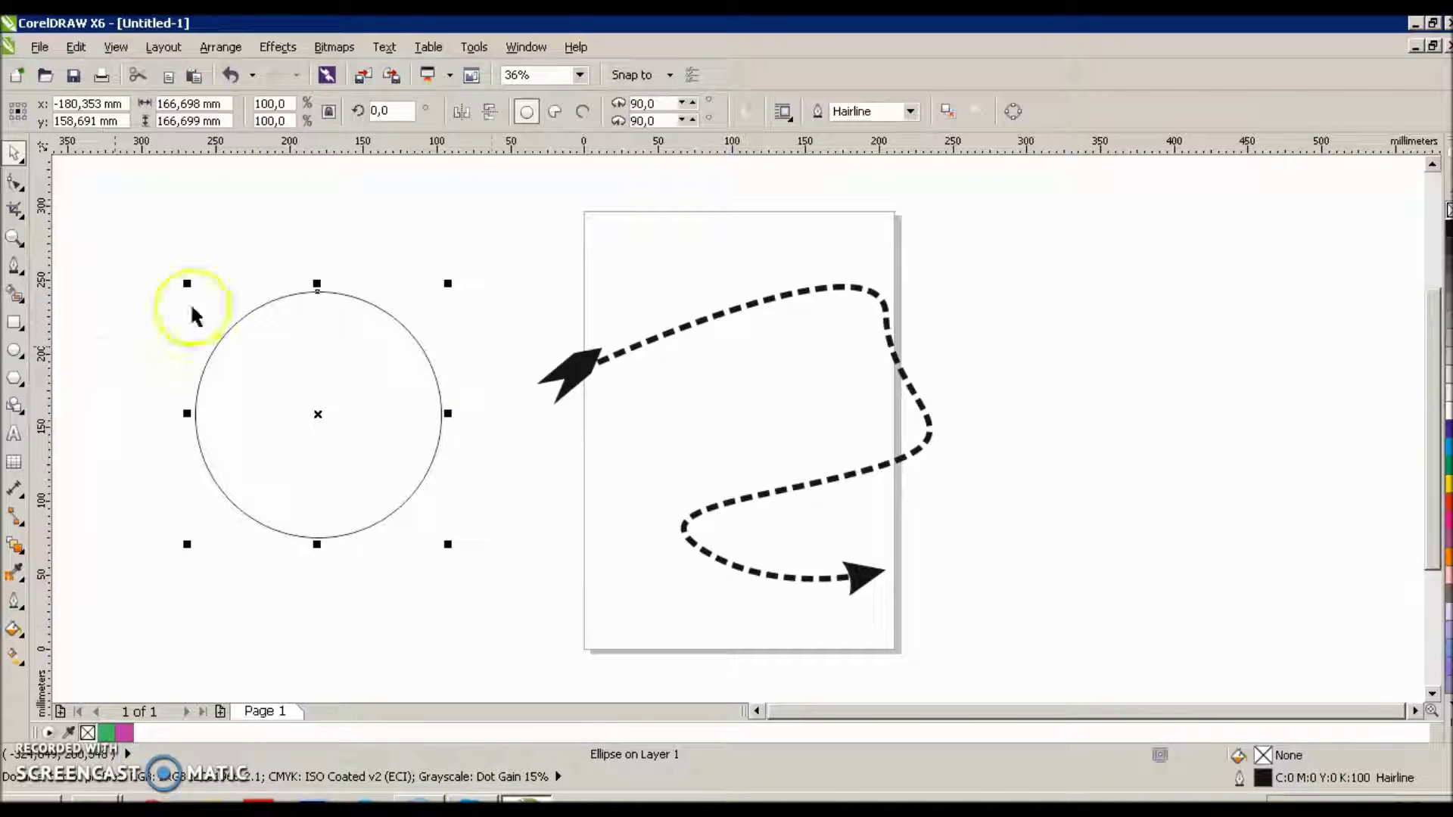
Using the Color Docker, fill the circle red (C0 M96 Y100 K0) and colour its outline turquoise (C60 M0 Y32 K0)
{"action": "left_click", "coordinate": [15, 602]}
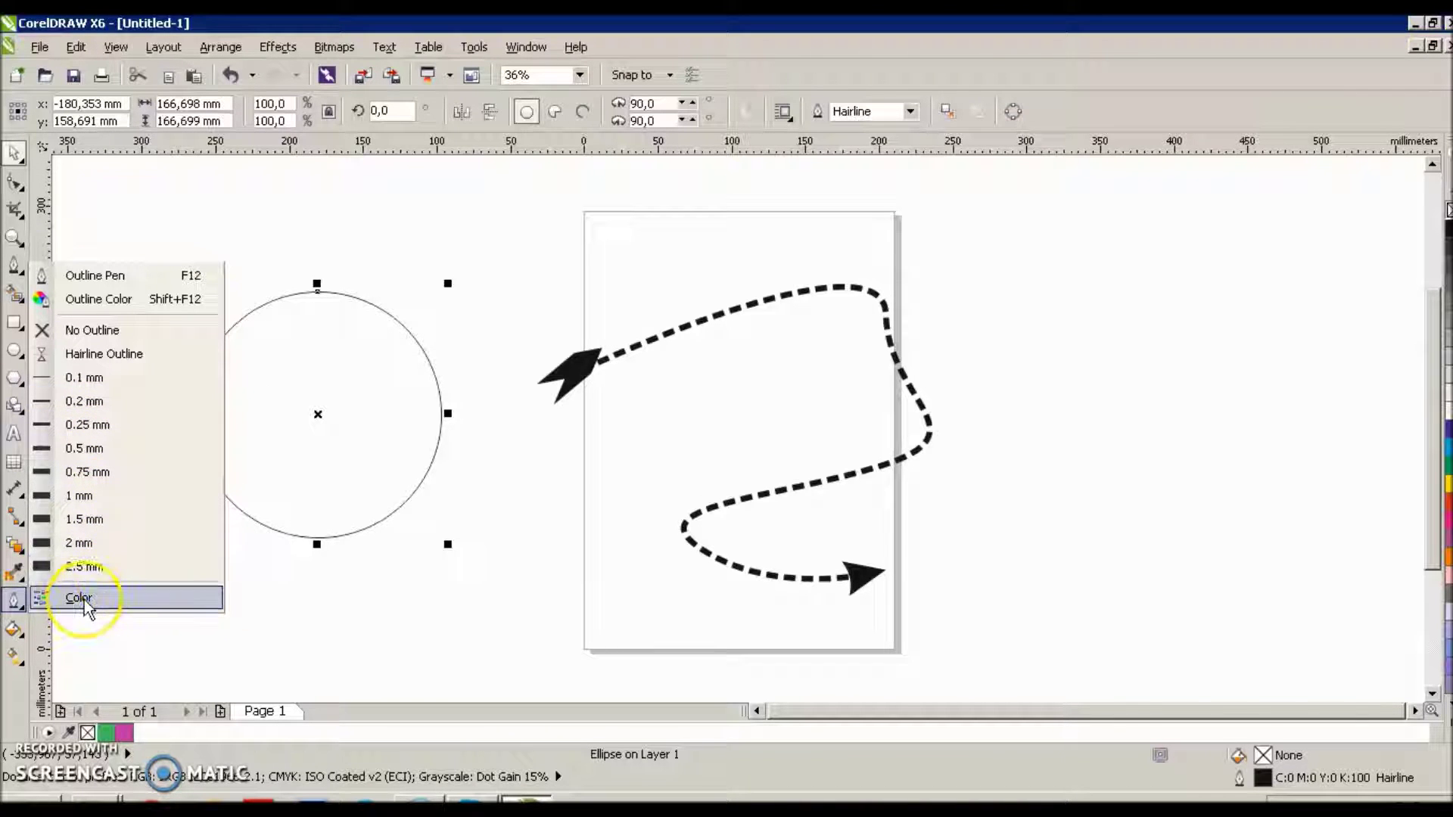
{"action": "left_click", "coordinate": [14, 628]}
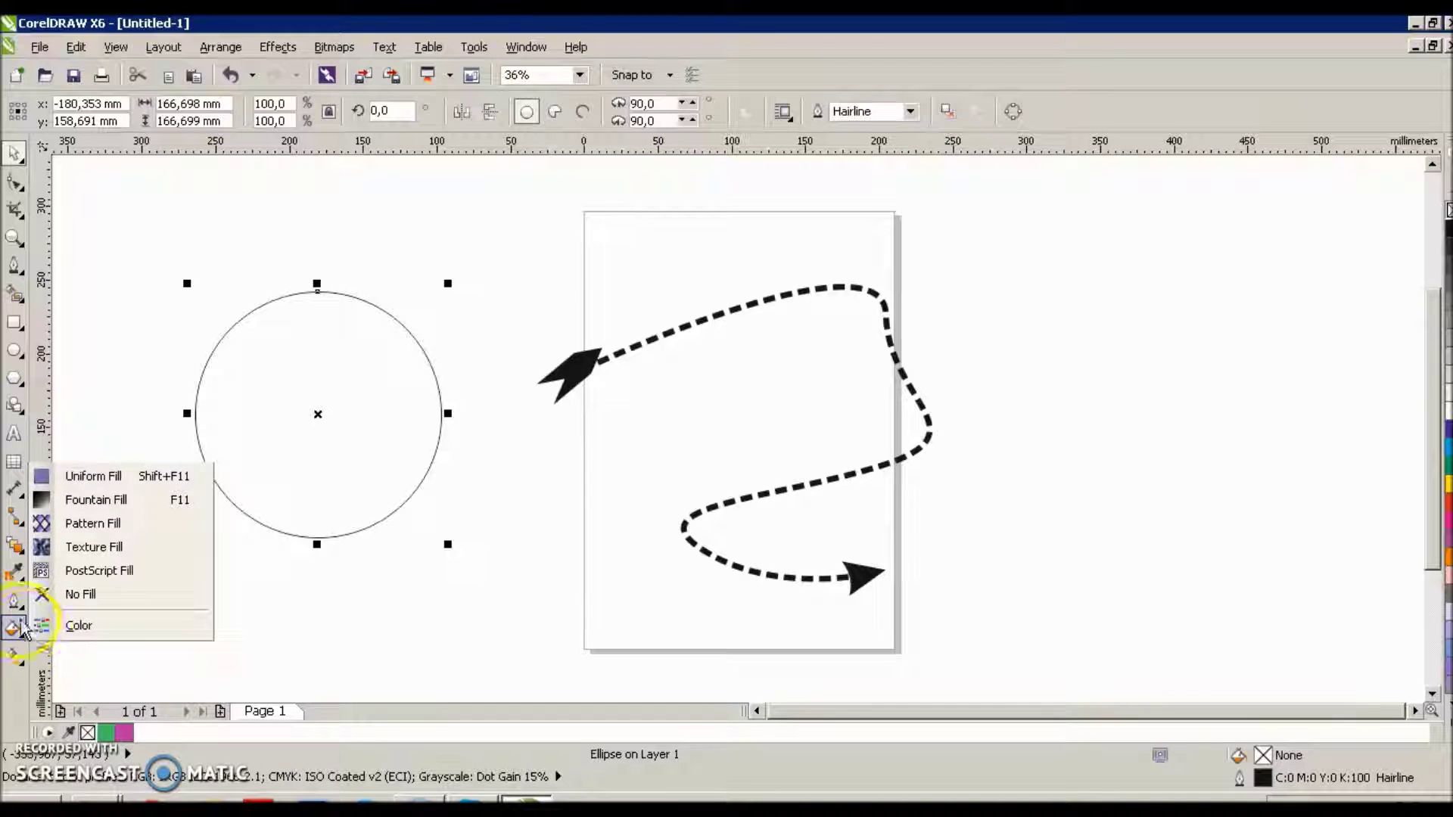
{"action": "left_click", "coordinate": [14, 600]}
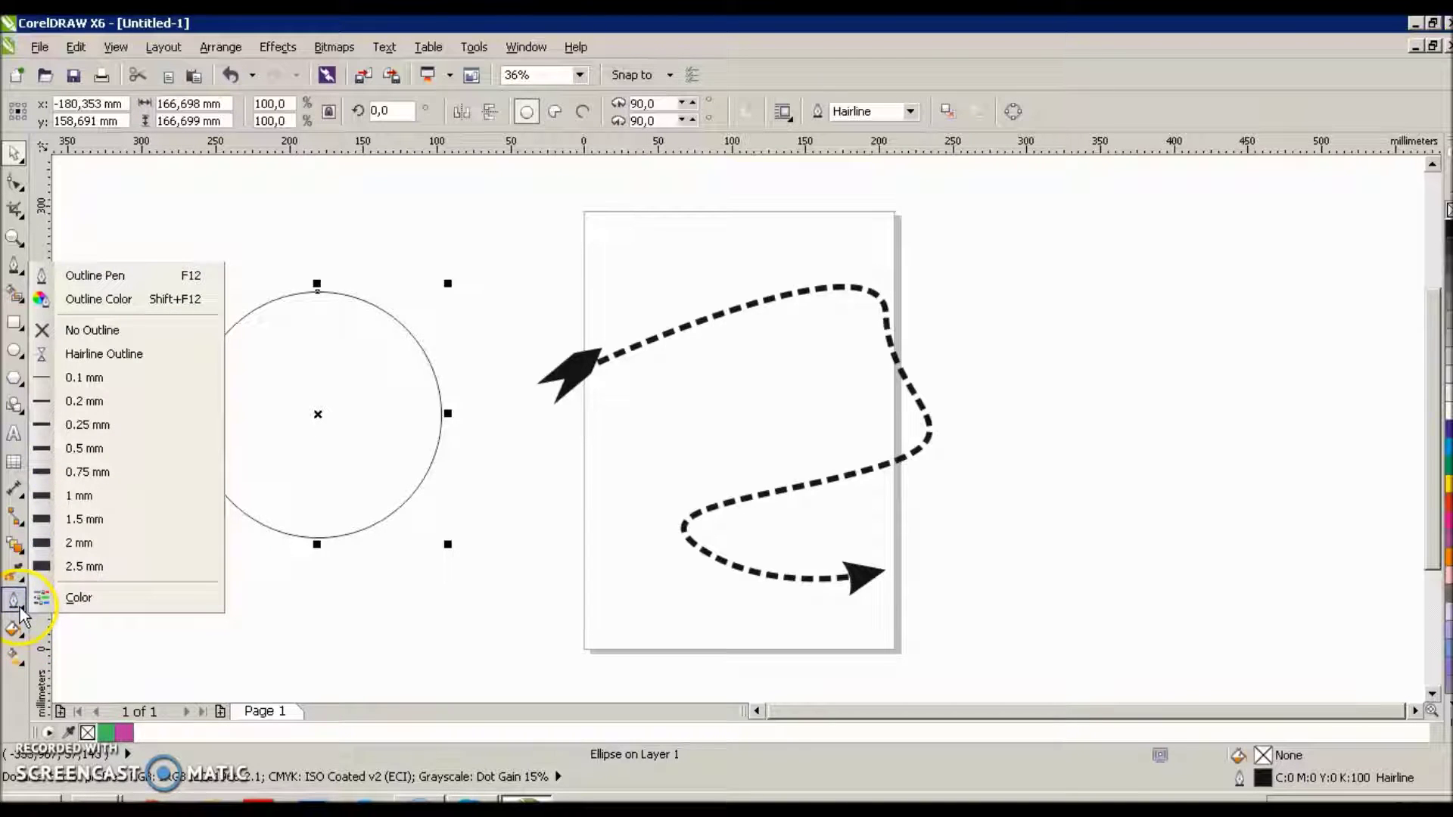
{"action": "left_click", "coordinate": [76, 598]}
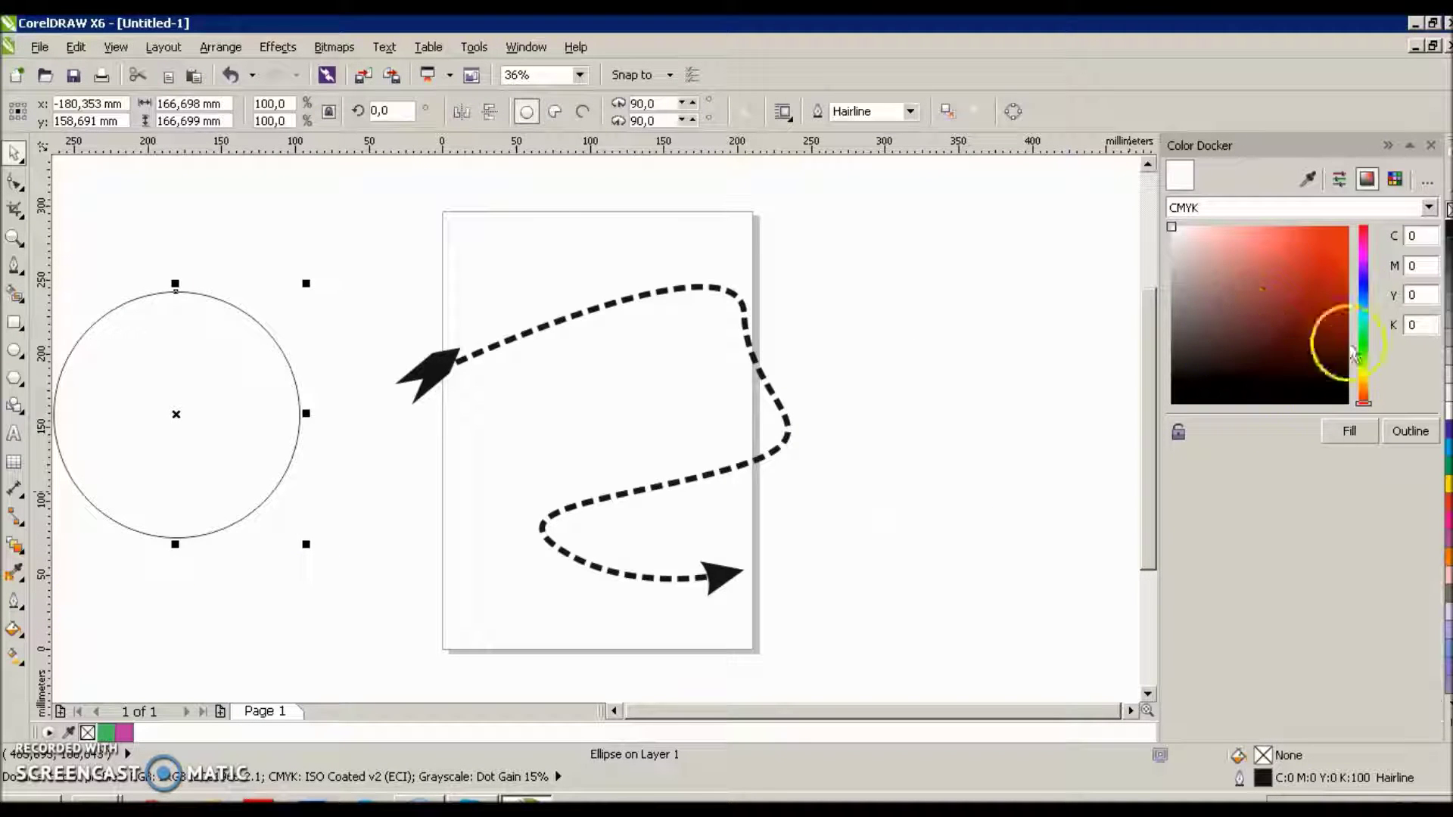
{"action": "left_click_drag", "start_coordinate": [1313, 266], "coordinate": [1328, 248]}
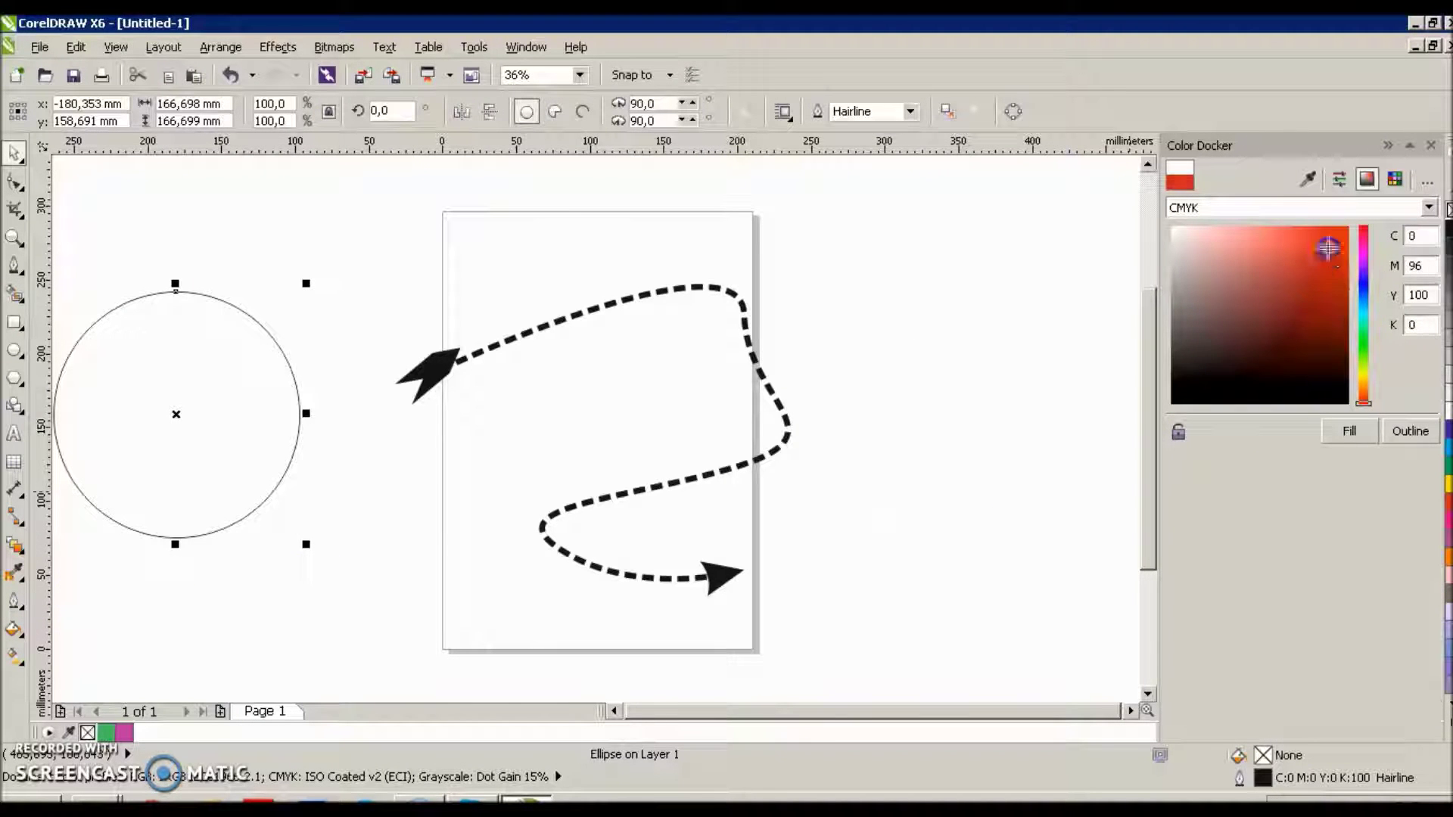
{"action": "left_click", "coordinate": [1353, 432]}
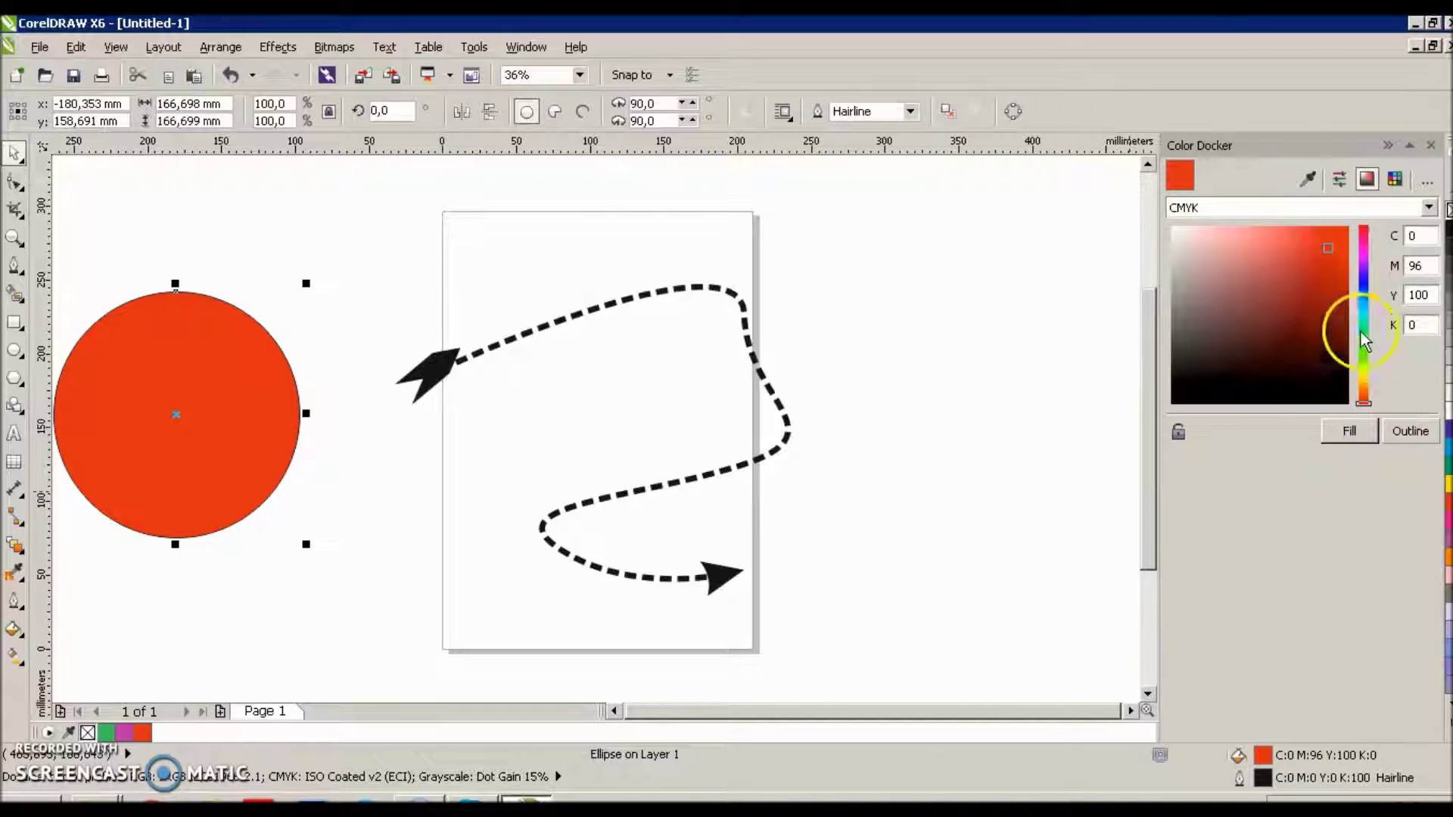
{"action": "left_click", "coordinate": [1362, 318]}
{"action": "left_click", "coordinate": [1408, 433]}
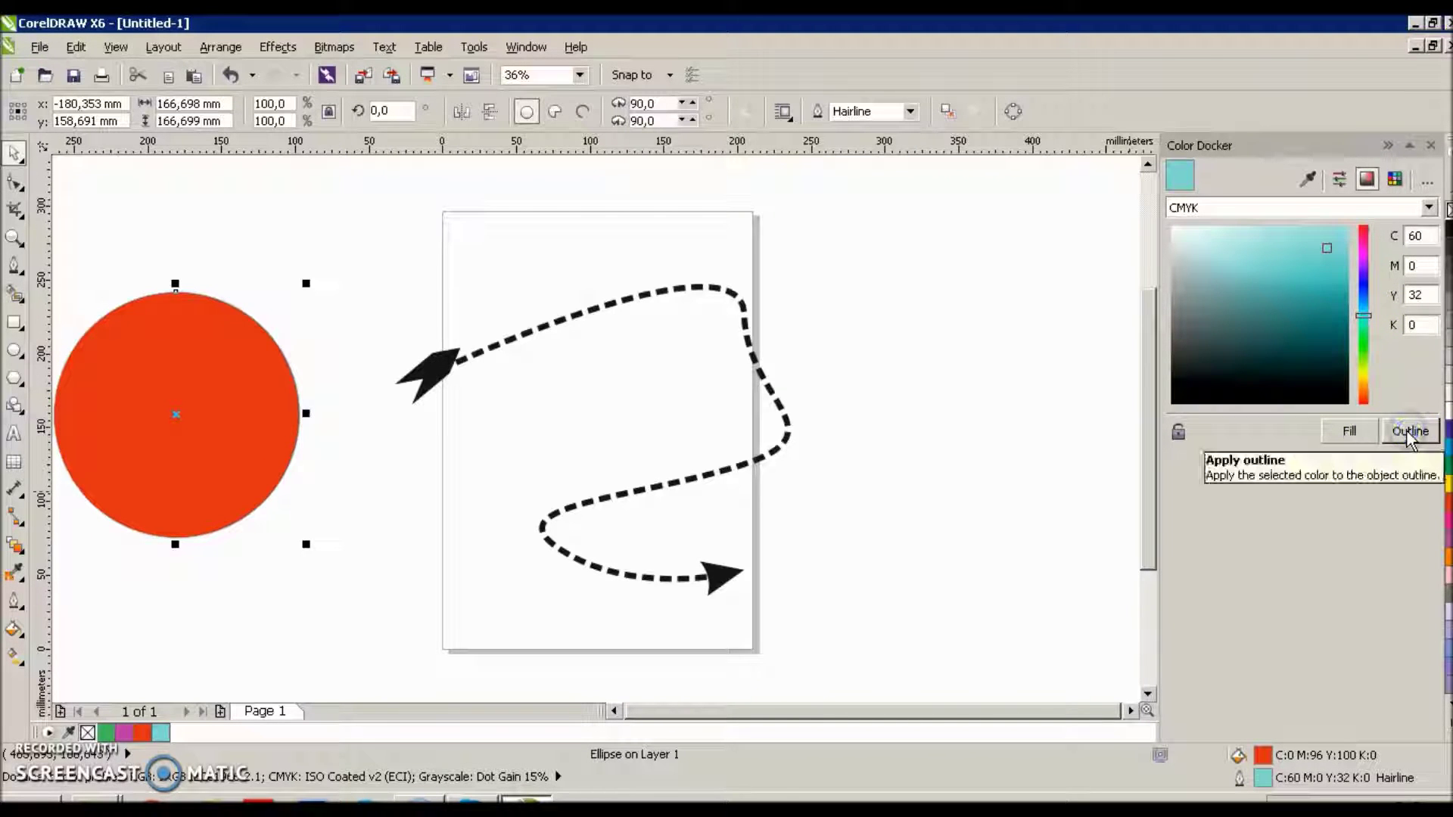